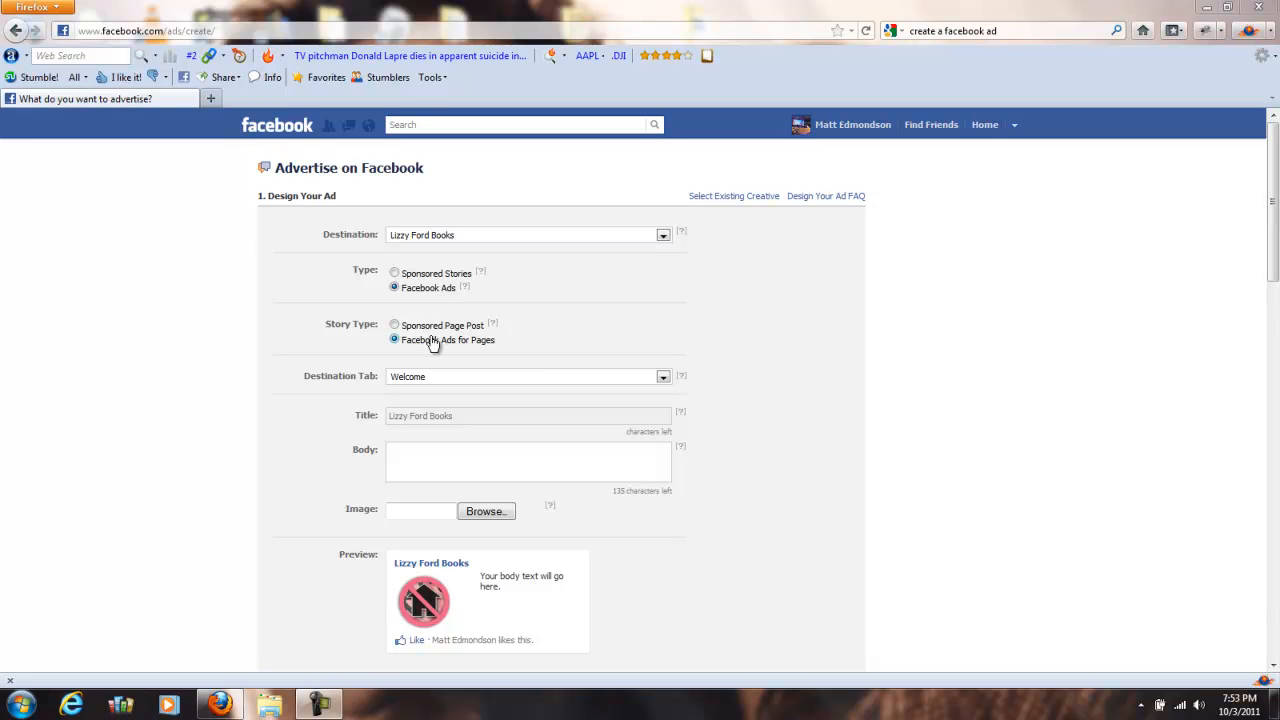
Choose Welcome as the ad's destination tab and enter "test test" as the body text
click(665, 381)
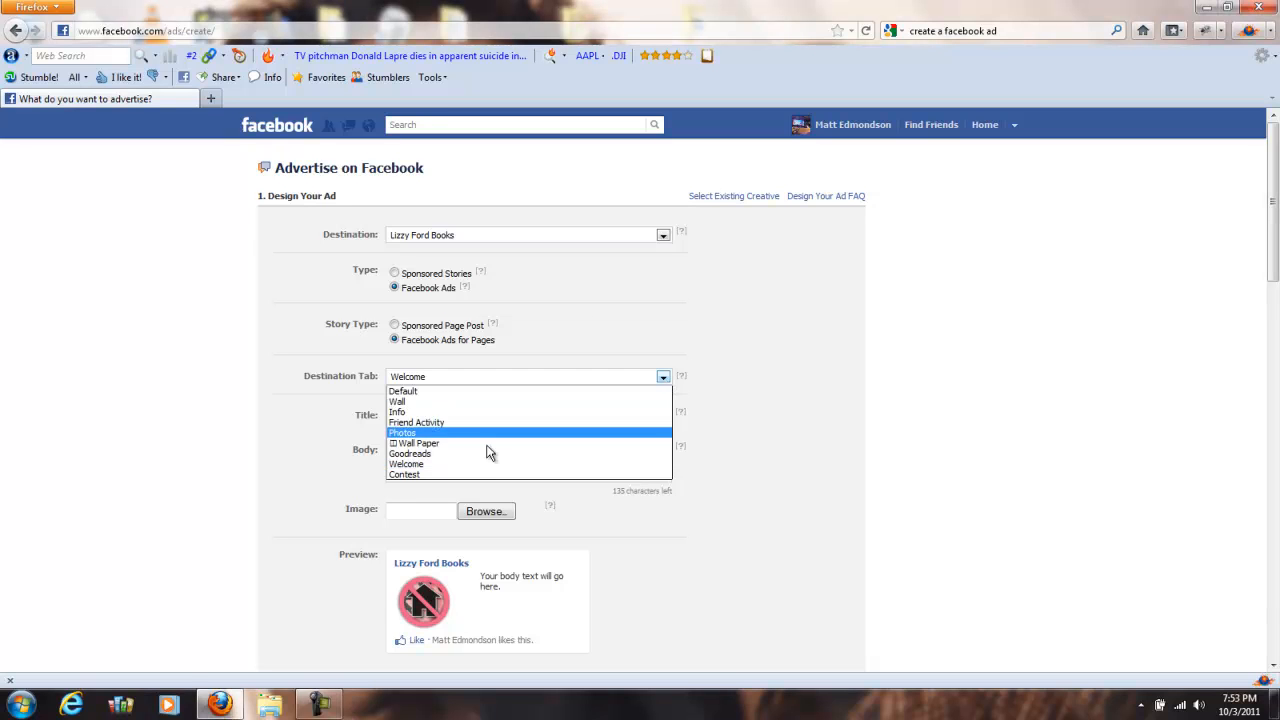
click(460, 464)
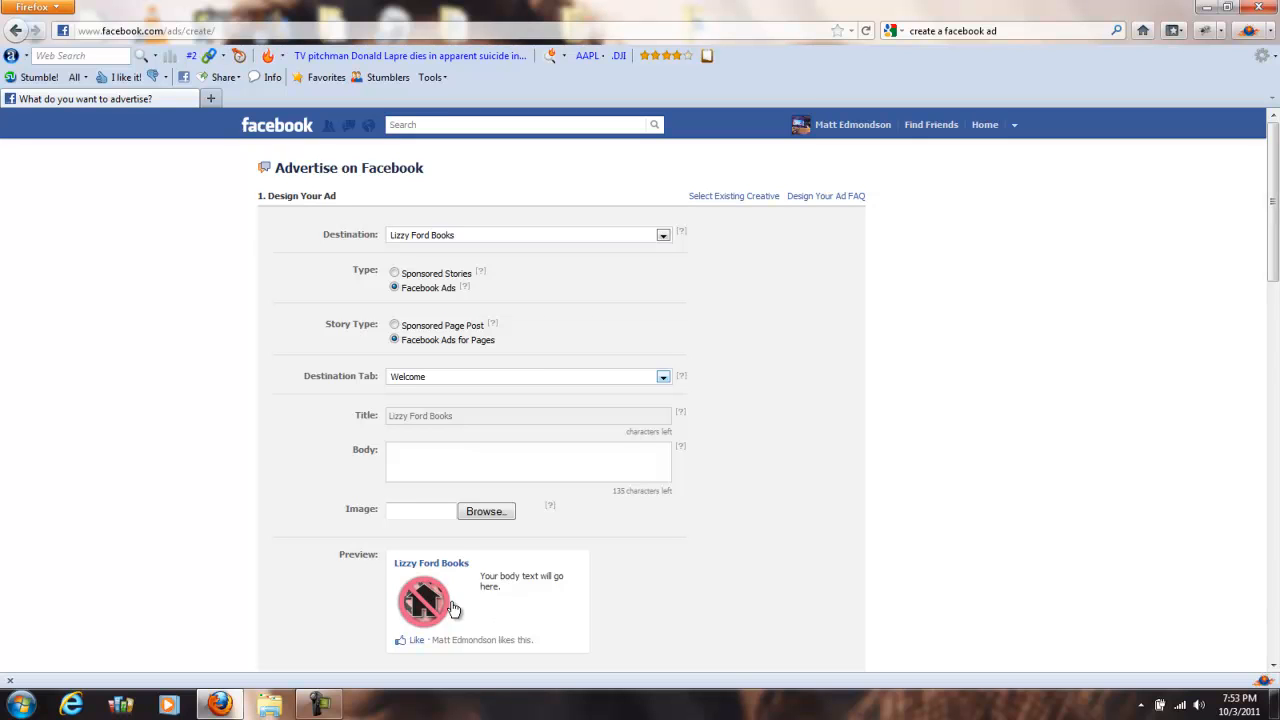
text(fffff)
key(BackSpace)
key(BackSpace)
key(BackSpace)
key(BackSpace)
key(BackSpace)
key(BackSpace)
text(test test)
Add United Kingdom, Australia and Canada to the ad's target countries
drag(1274, 255, 1277, 418)
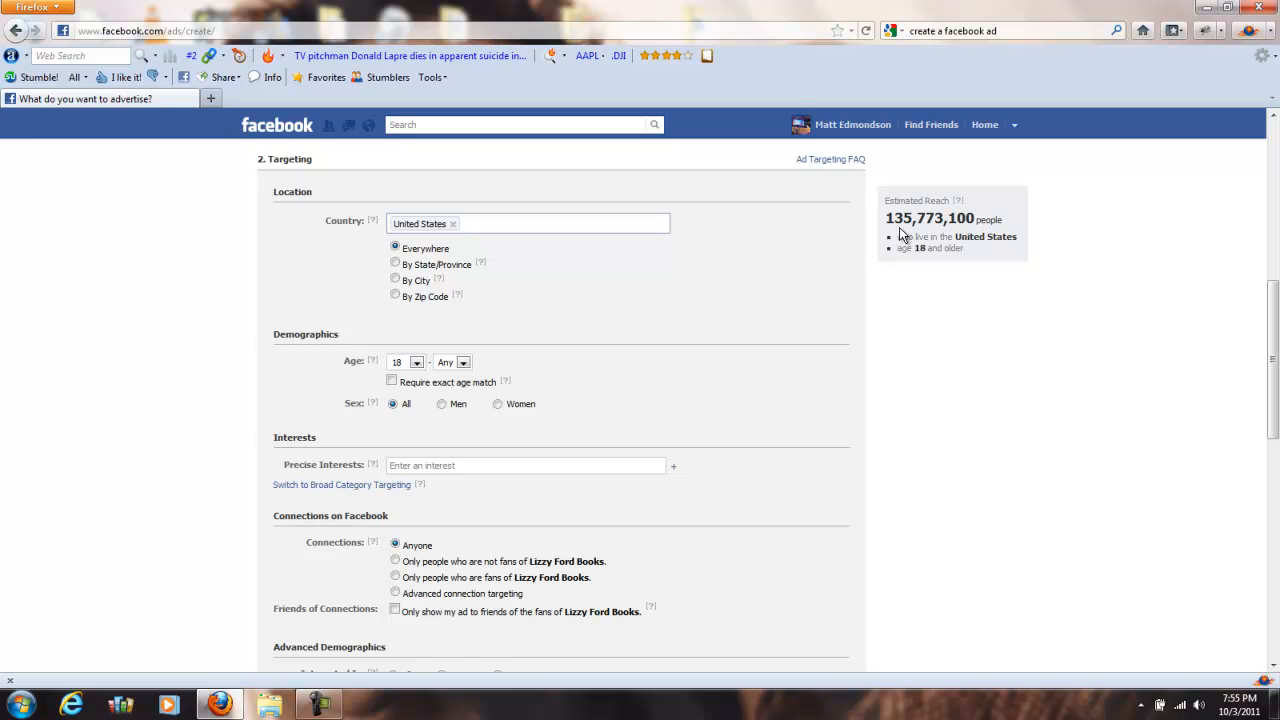
click(504, 226)
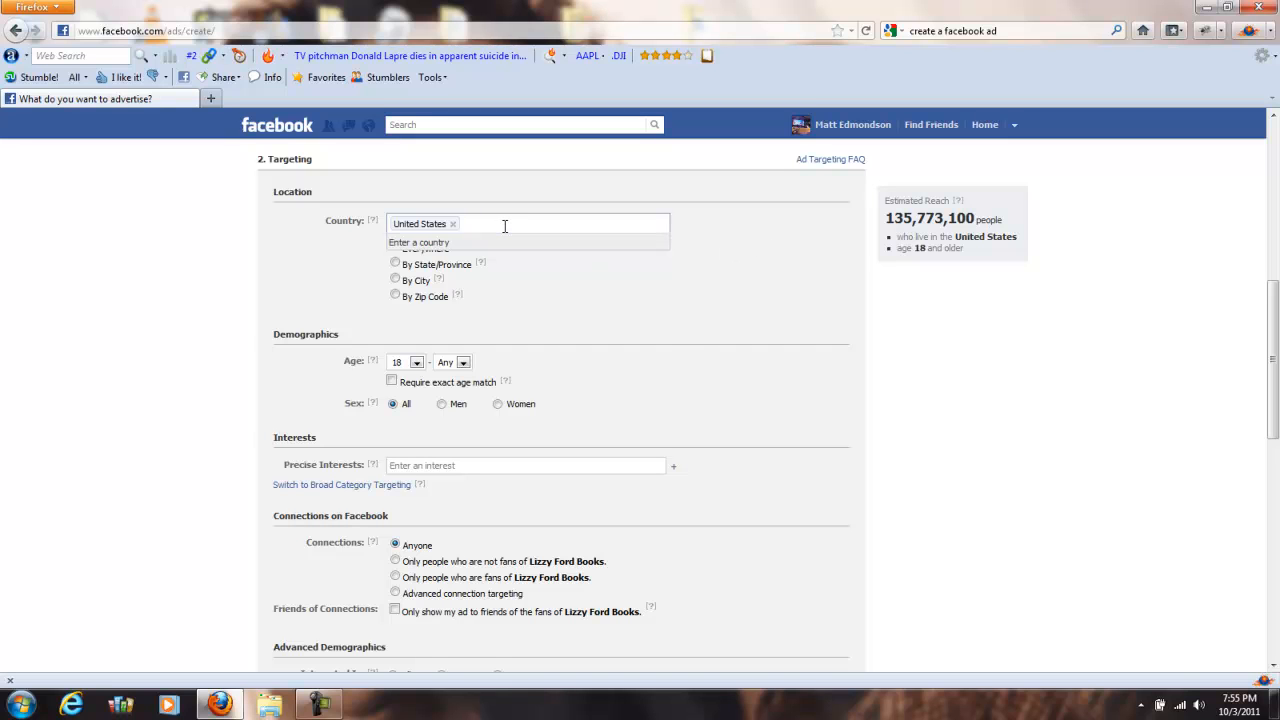
text(united)
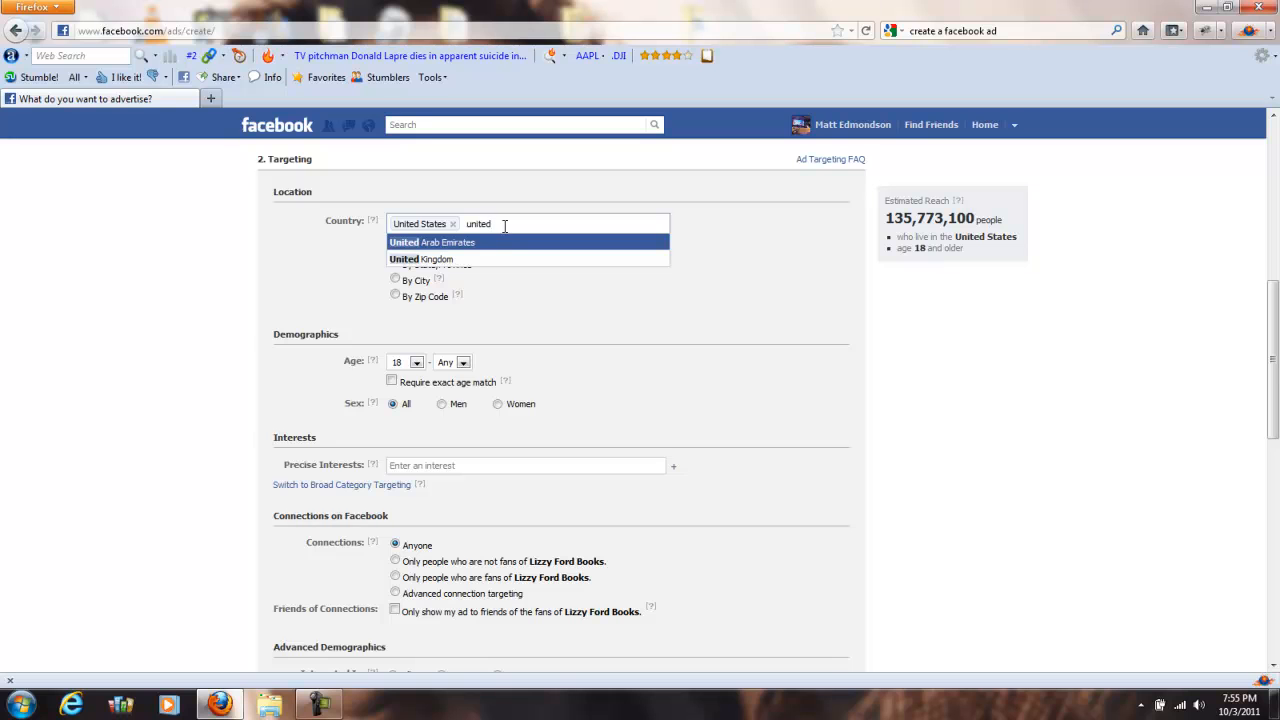
click(489, 257)
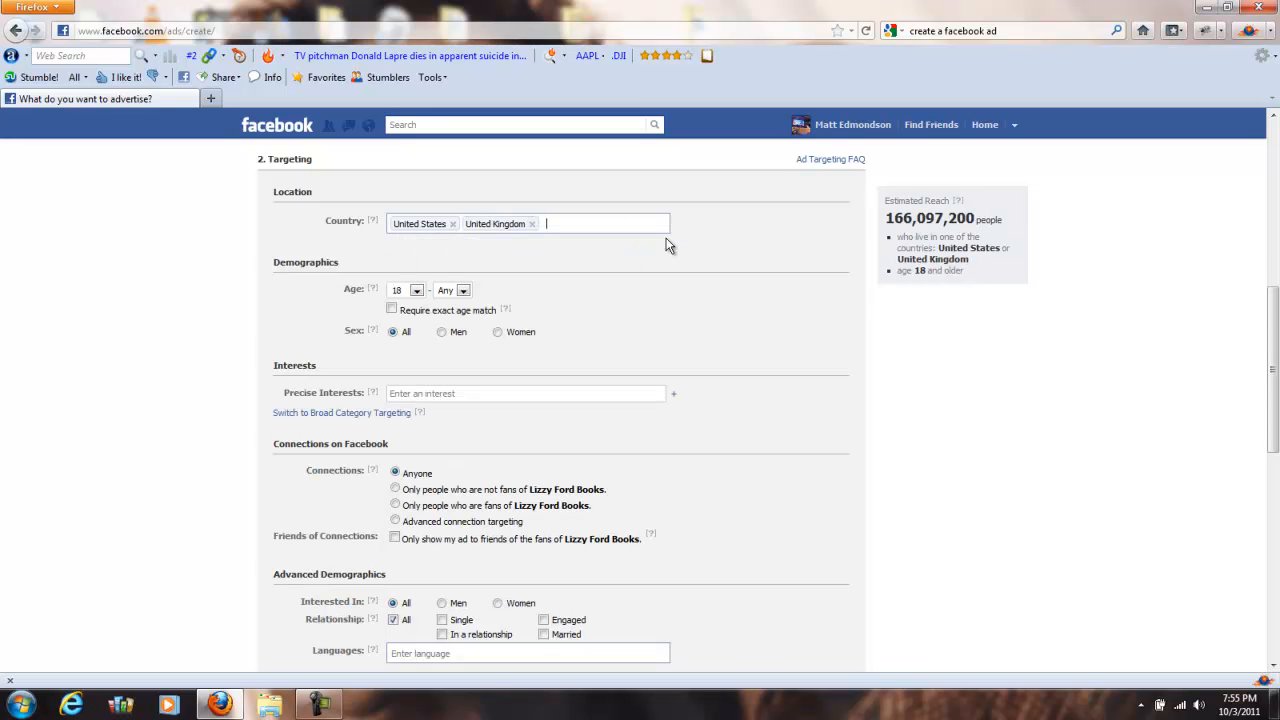
text(aus)
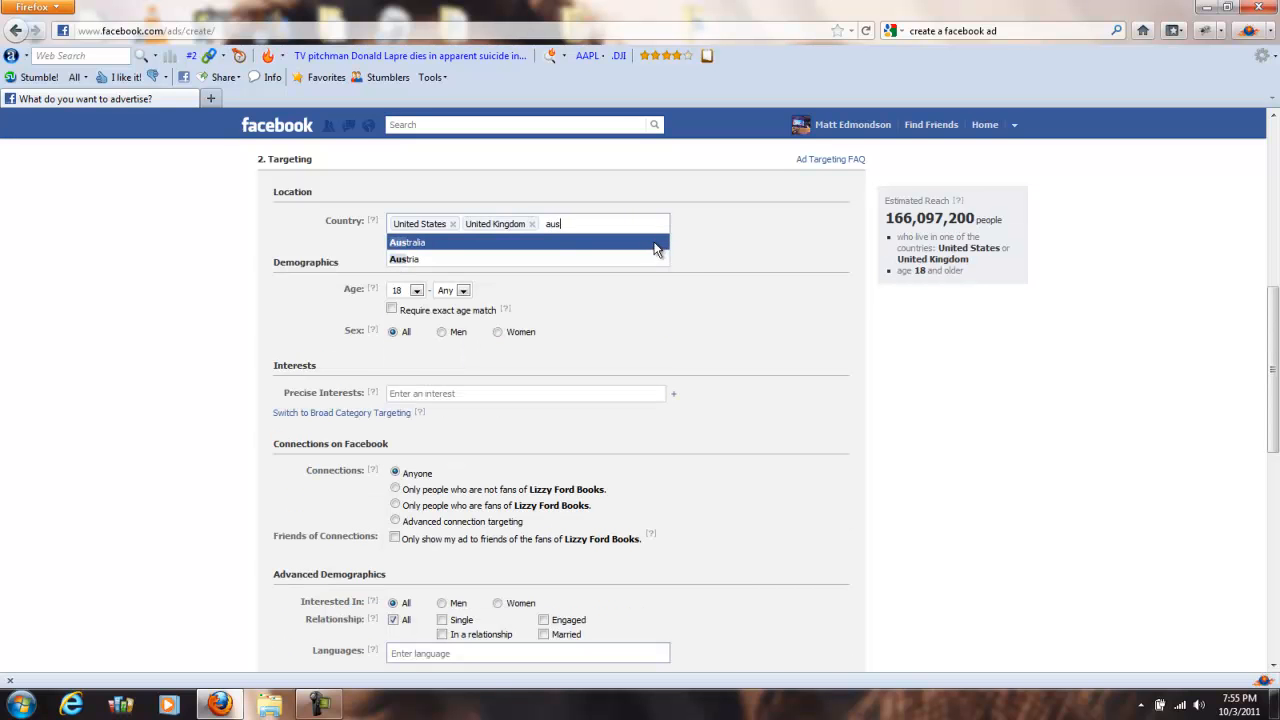
click(654, 243)
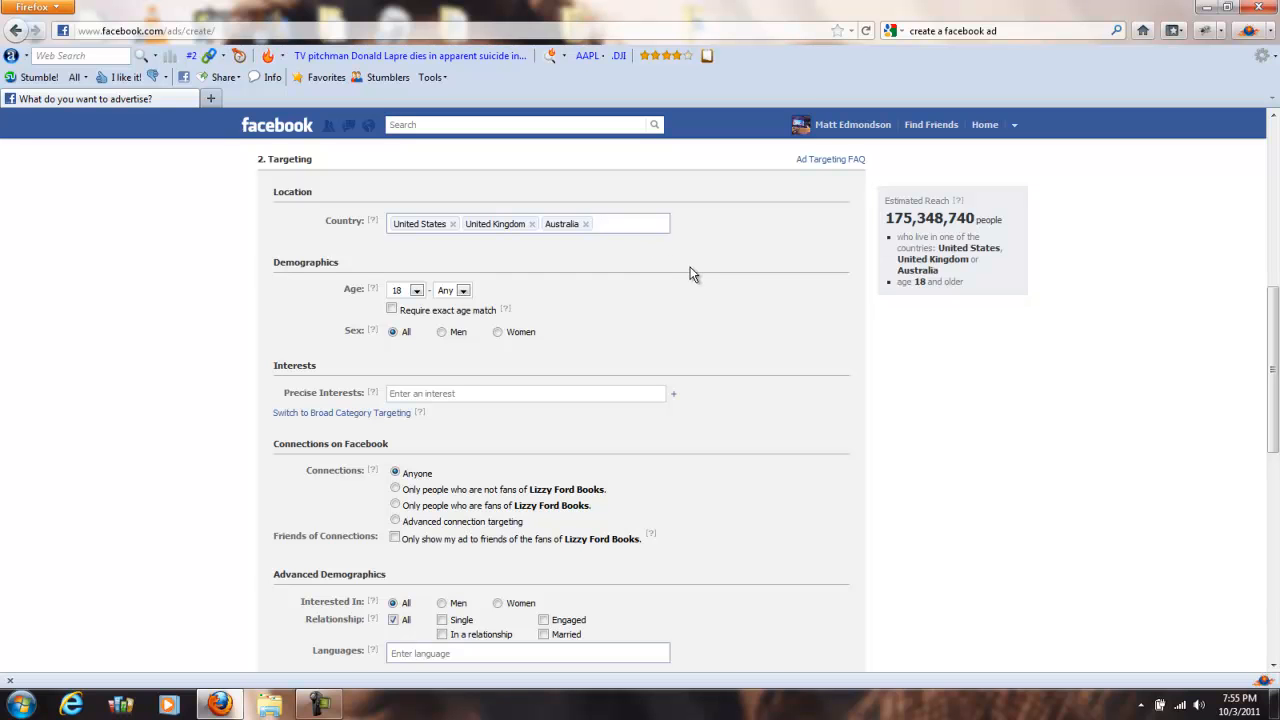
text(ca)
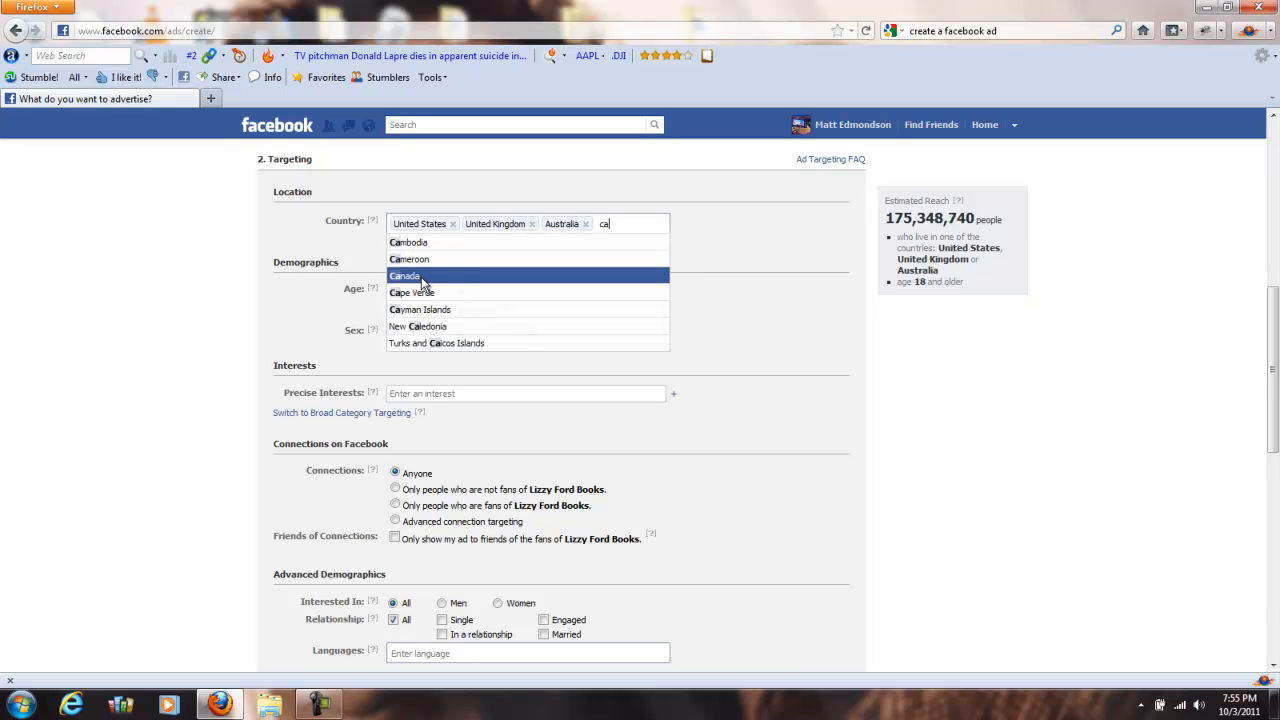
click(421, 280)
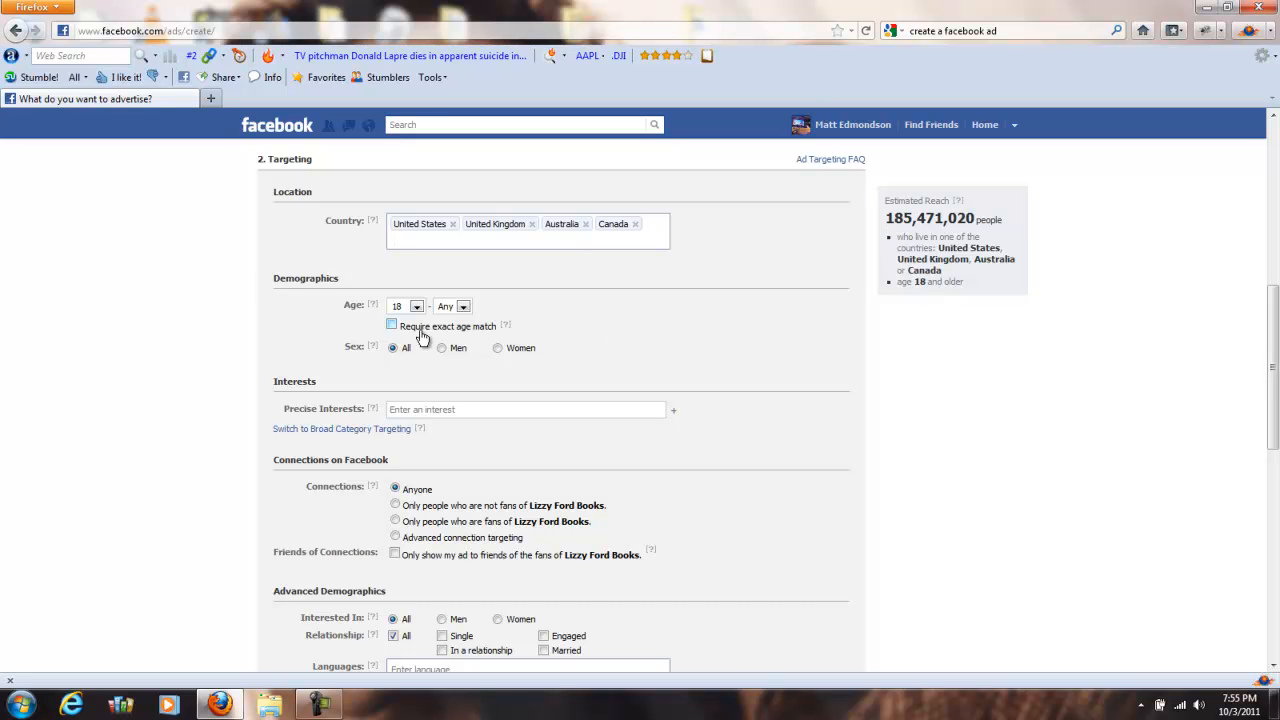
Restrict the target demographics to women aged 15 to 49
click(496, 348)
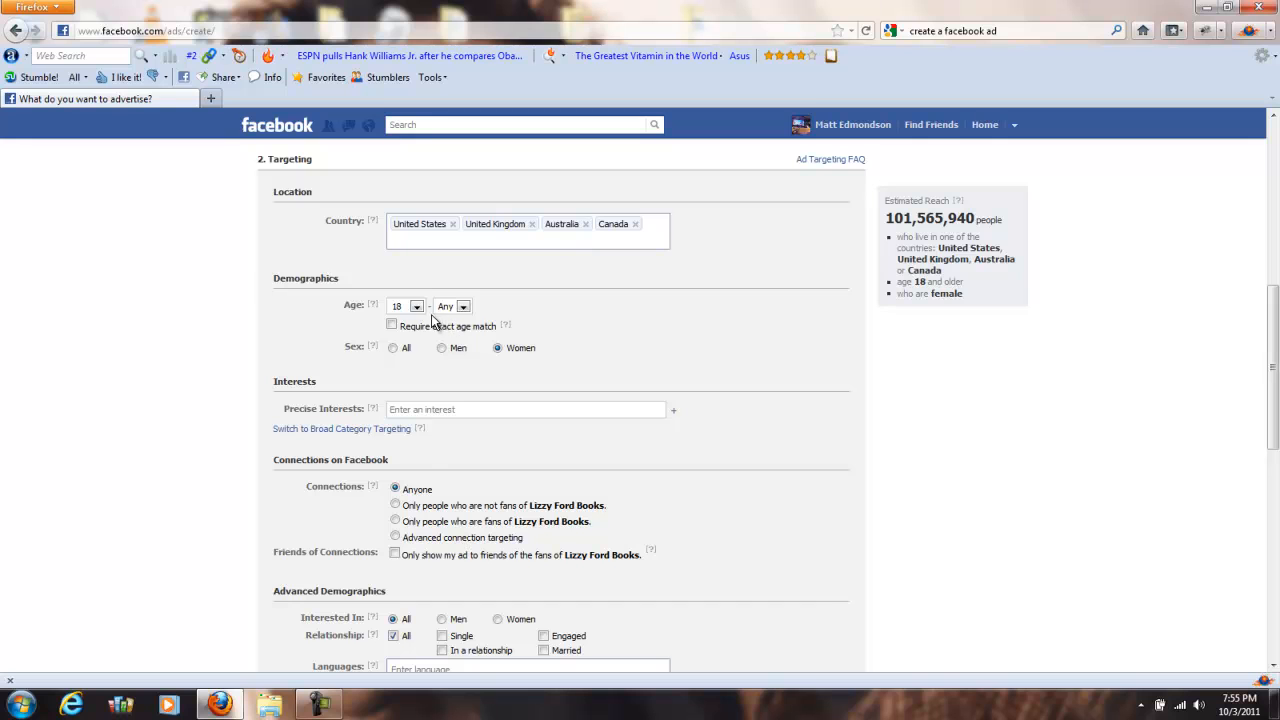
click(416, 306)
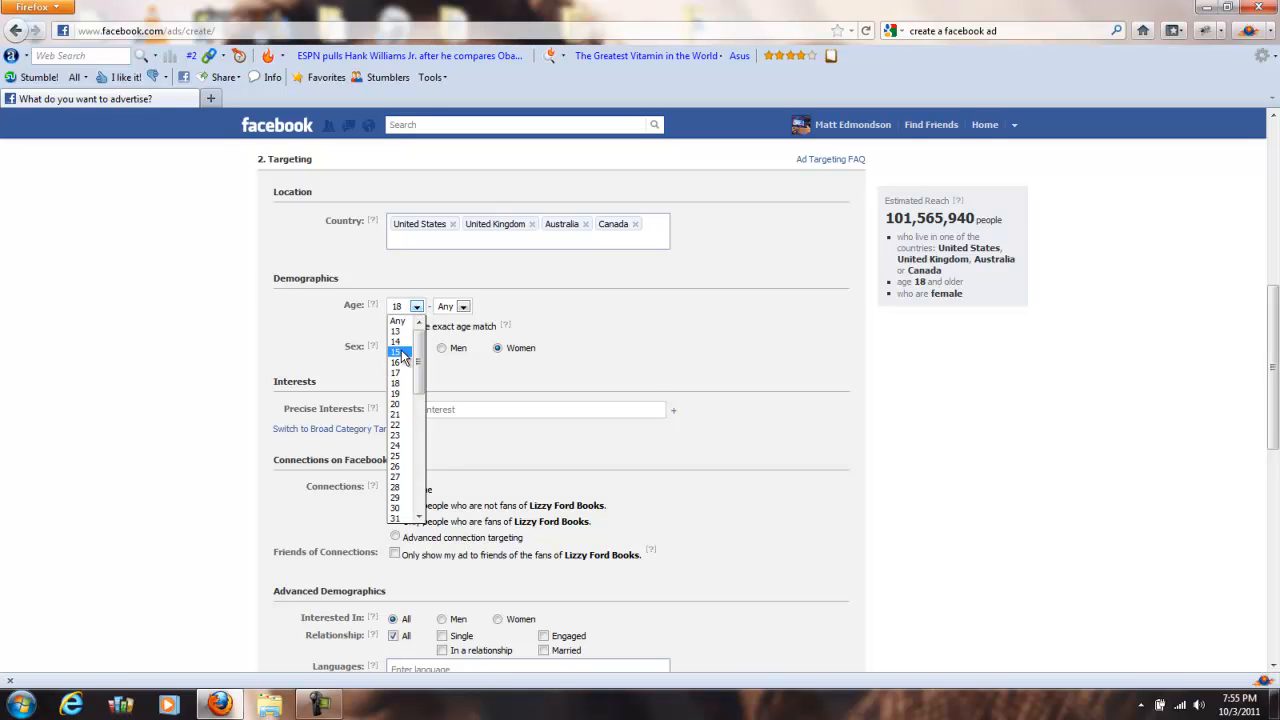
click(403, 353)
click(463, 306)
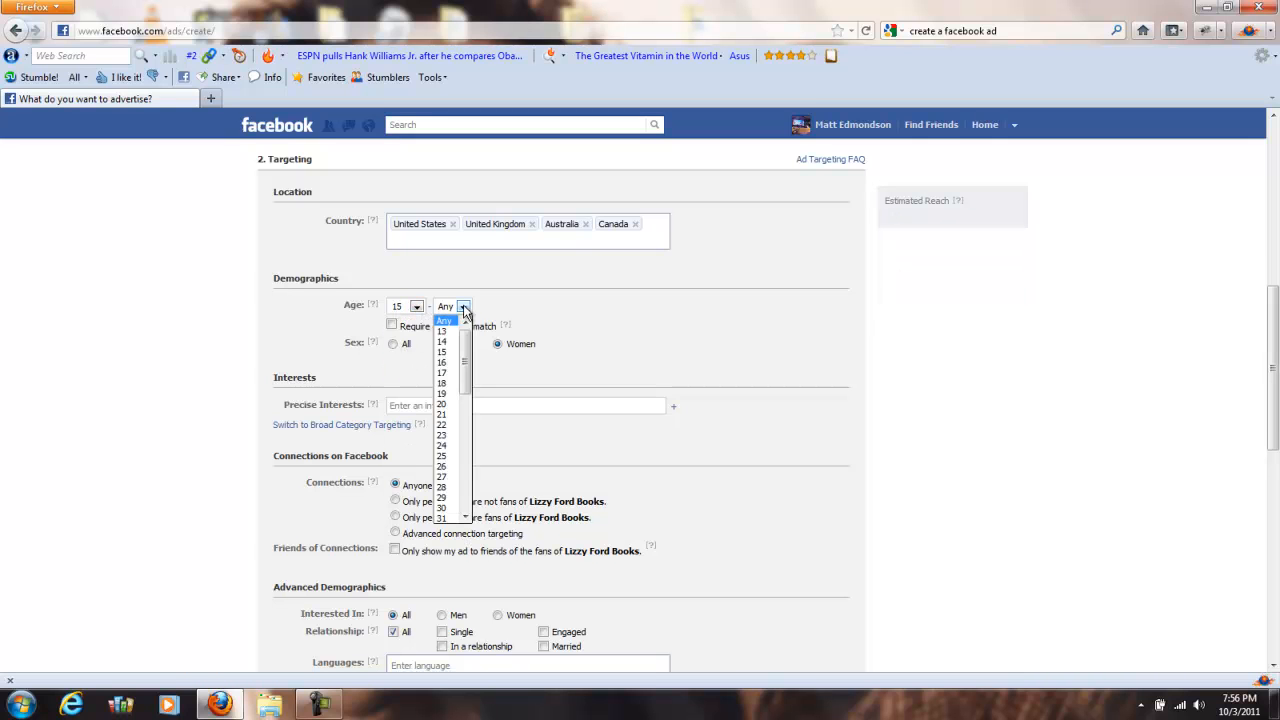
scroll(441, 476, down, 5)
scroll(441, 476, down, 2)
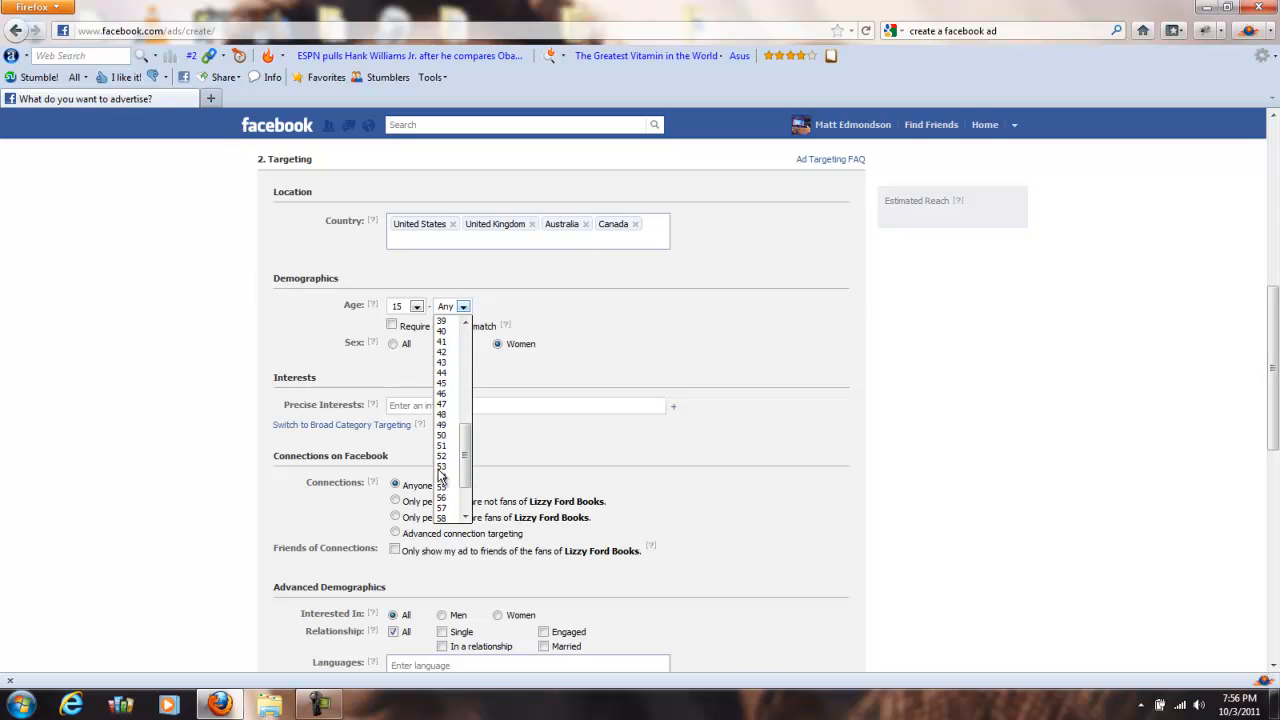
click(451, 430)
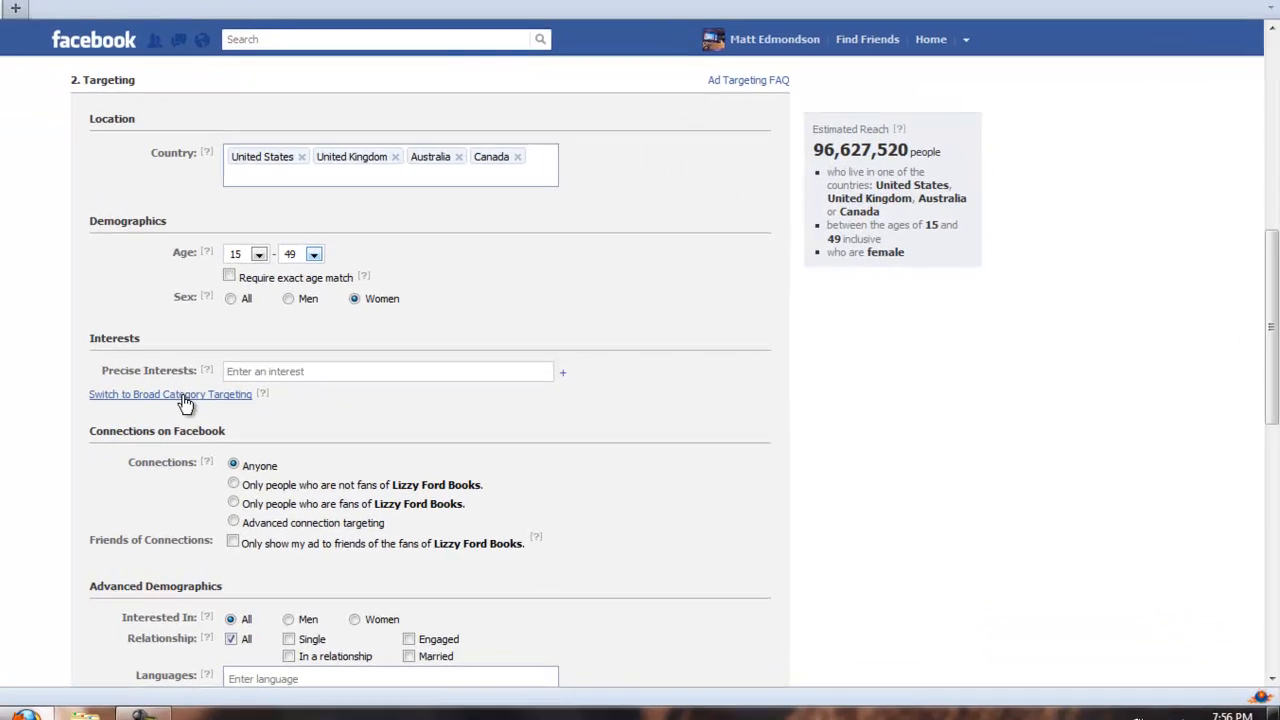
Examine the broad interest categories Business/Technology, Family Status and Interests, and return to precise interest targeting
click(185, 400)
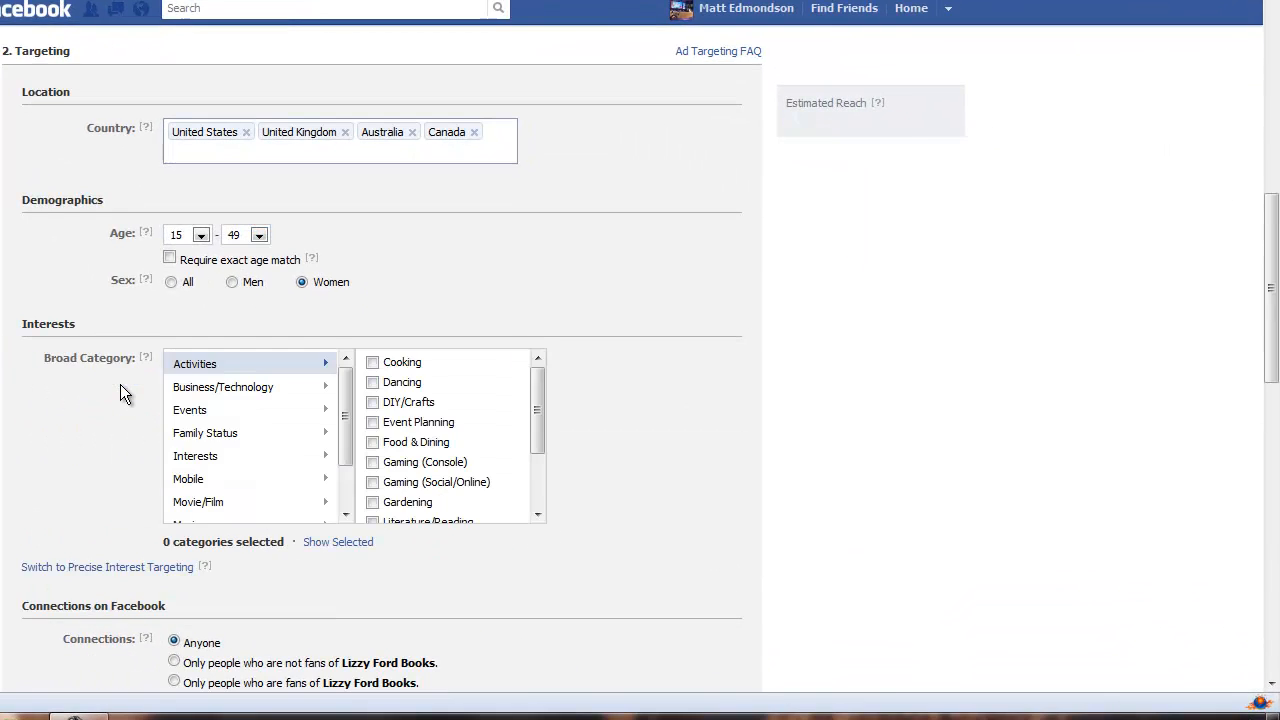
click(236, 388)
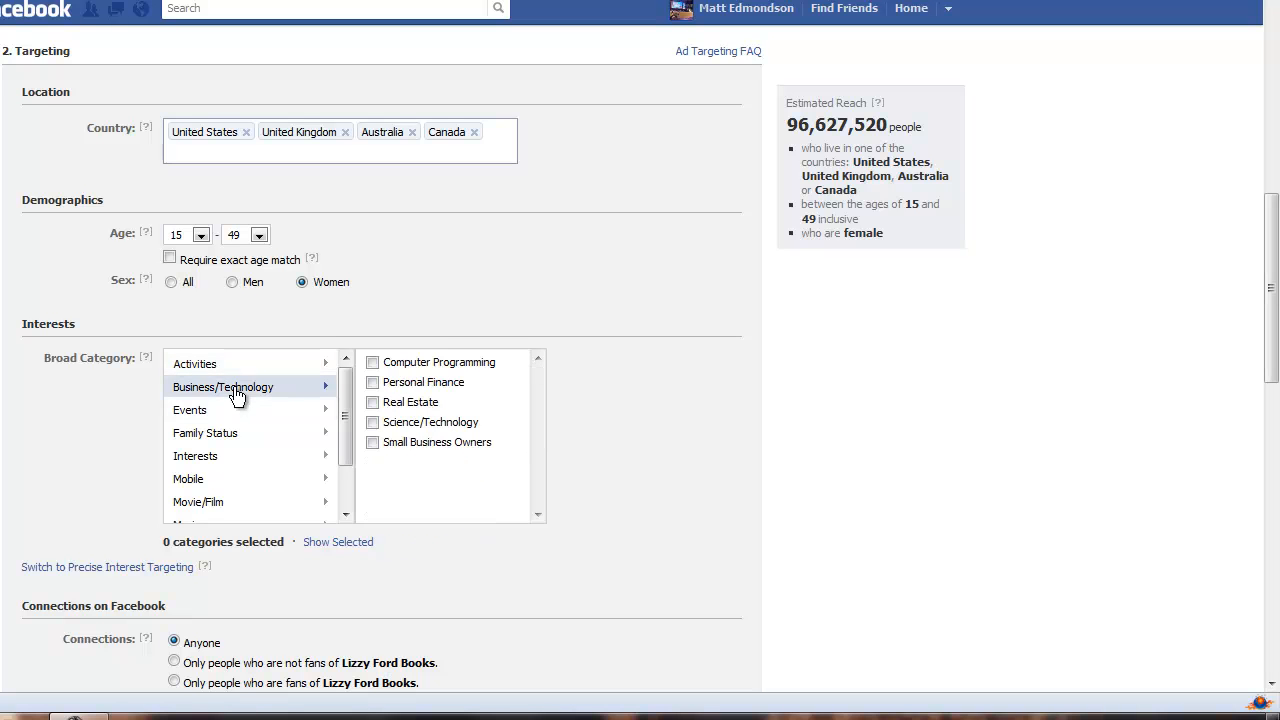
click(272, 433)
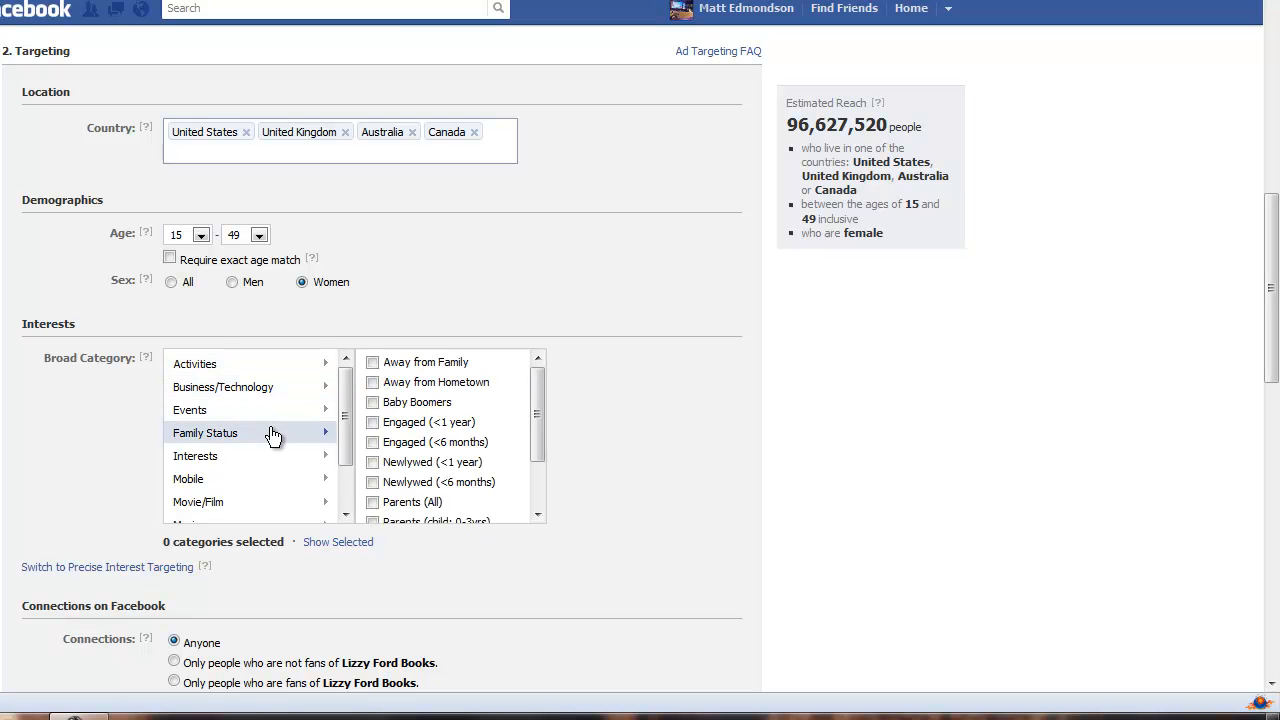
click(245, 463)
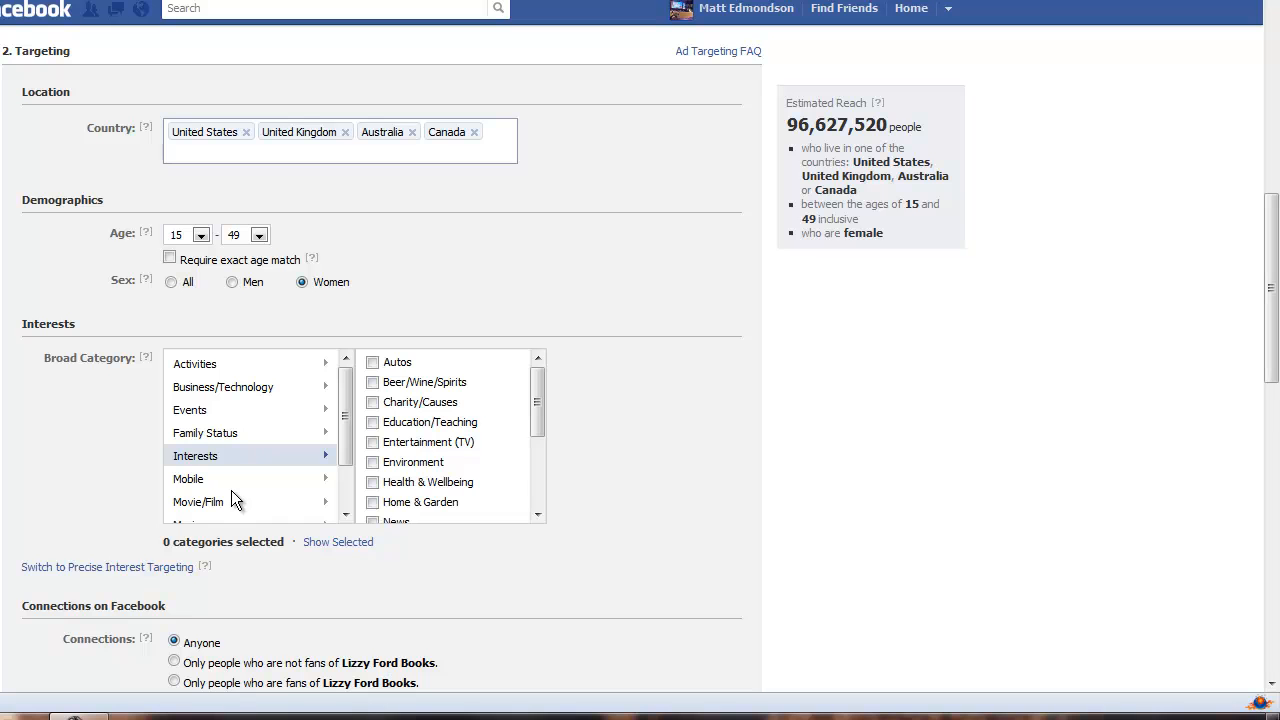
click(96, 567)
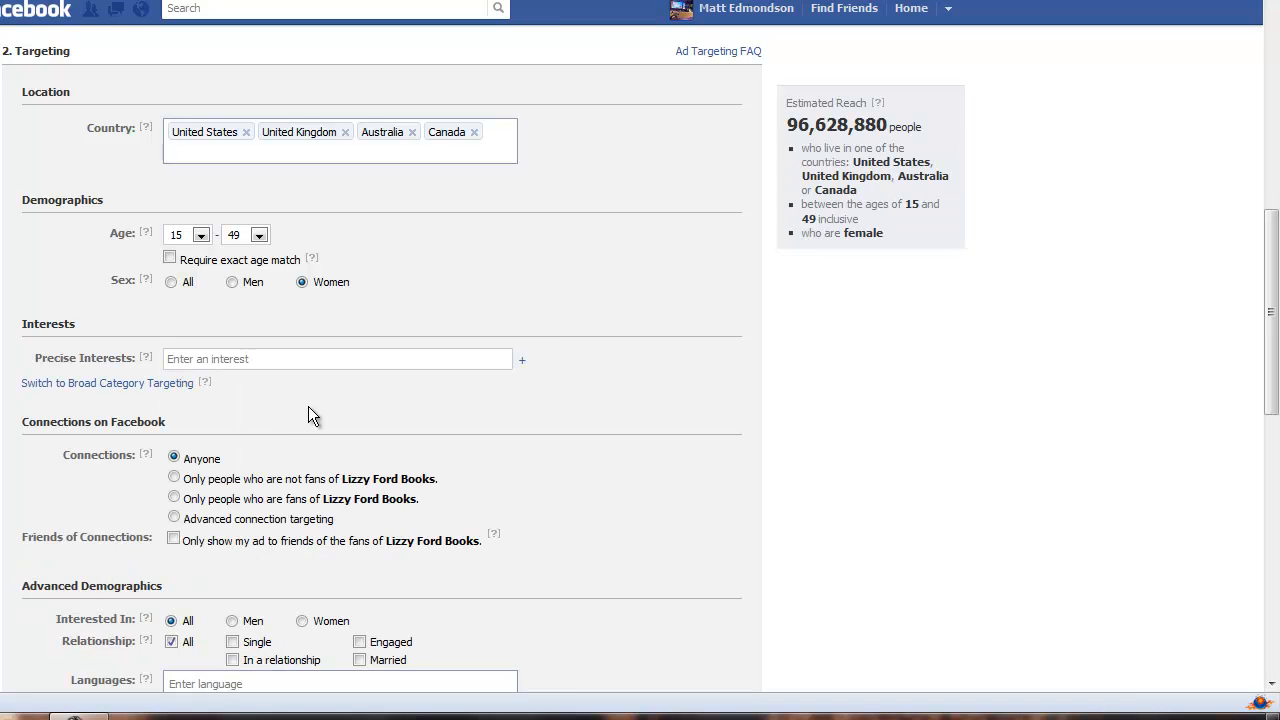
Add the #Romance novel topic as a precise interest
click(286, 360)
text(romance)
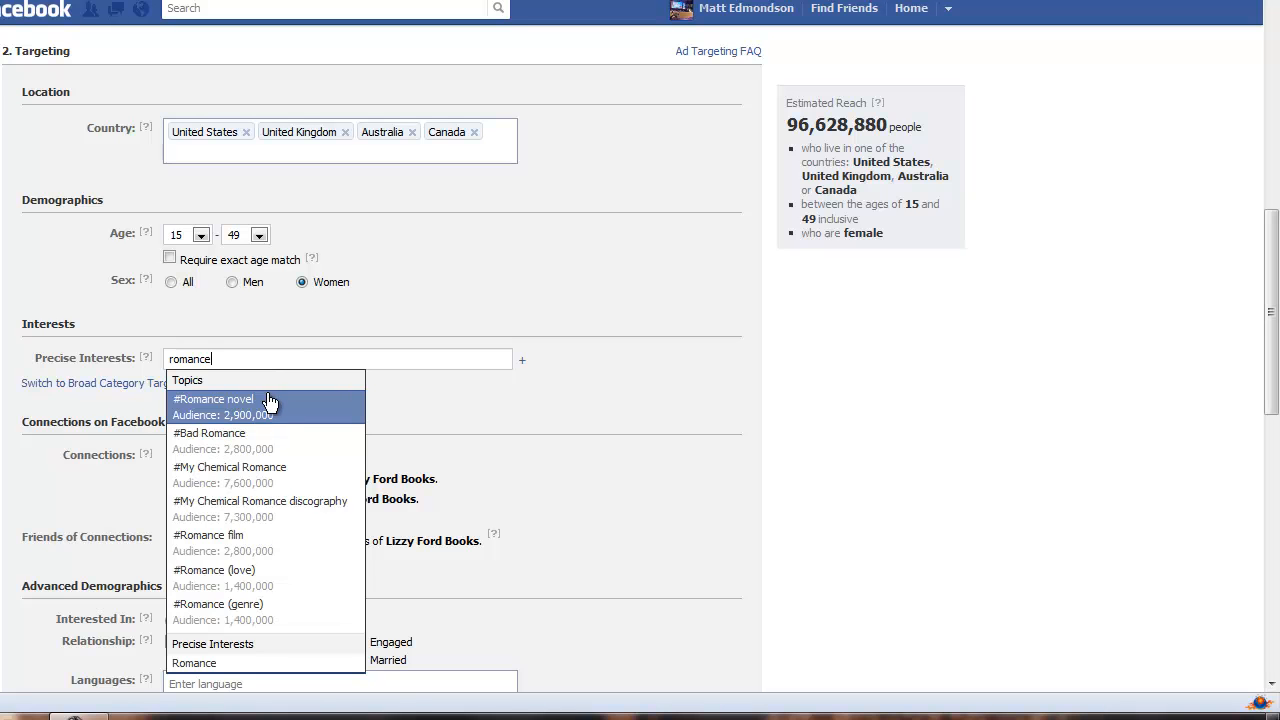
click(262, 401)
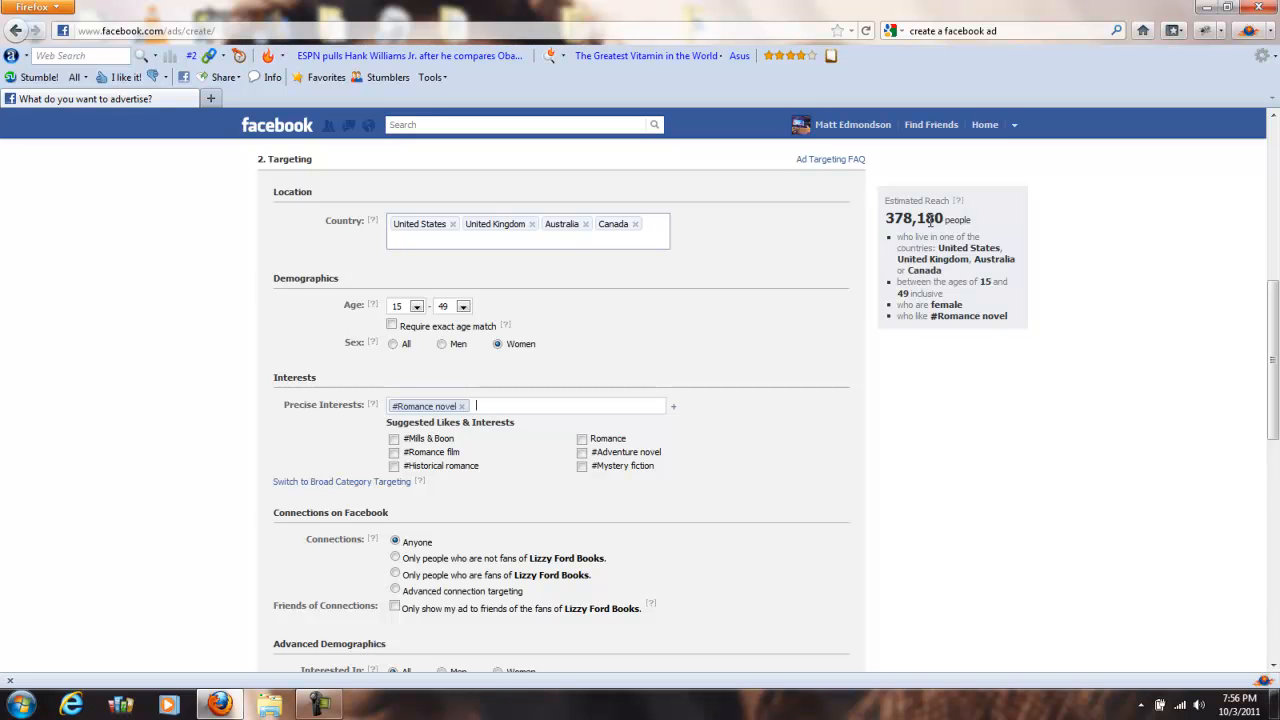
Try #Science as an additional precise interest and remove it again
text(sc)
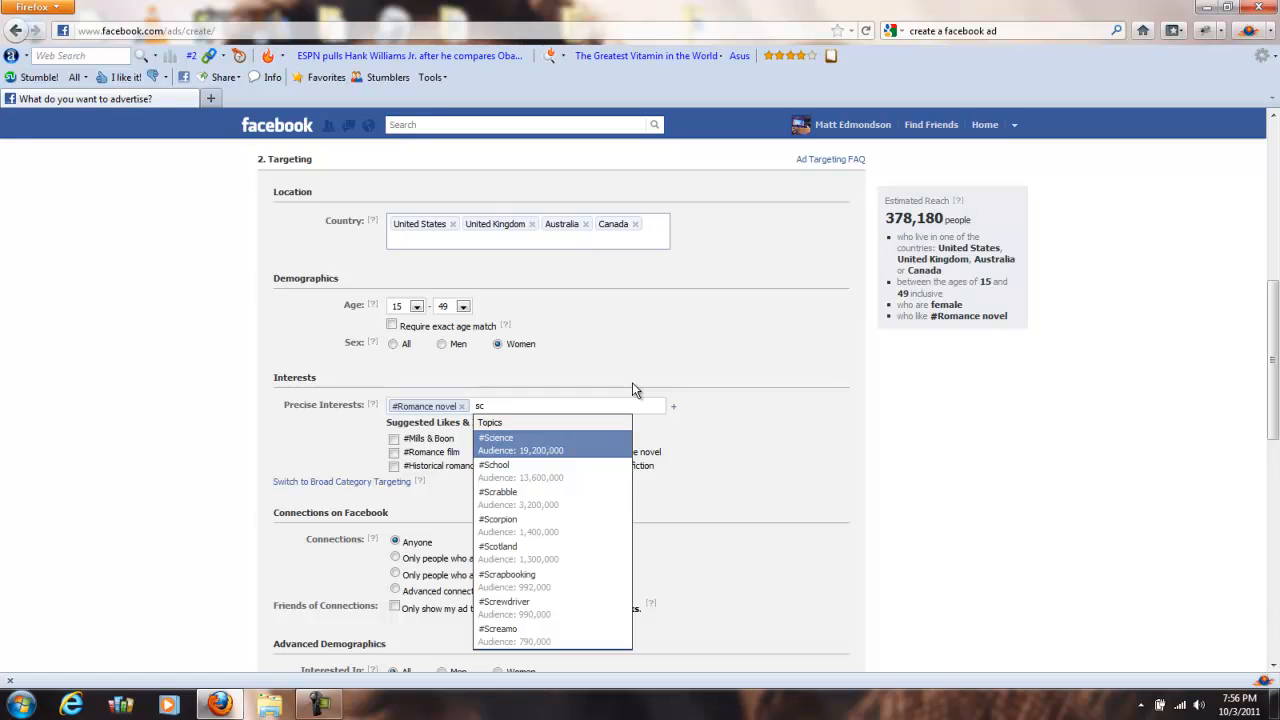
click(545, 450)
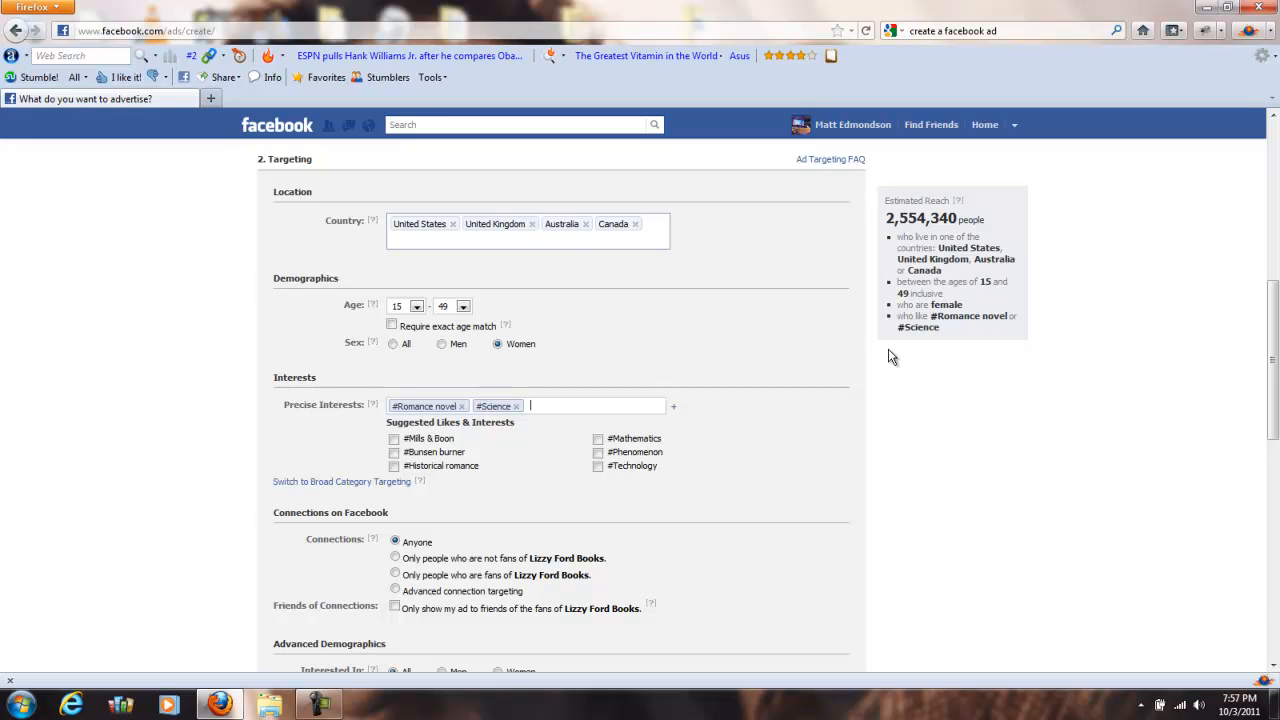
click(516, 406)
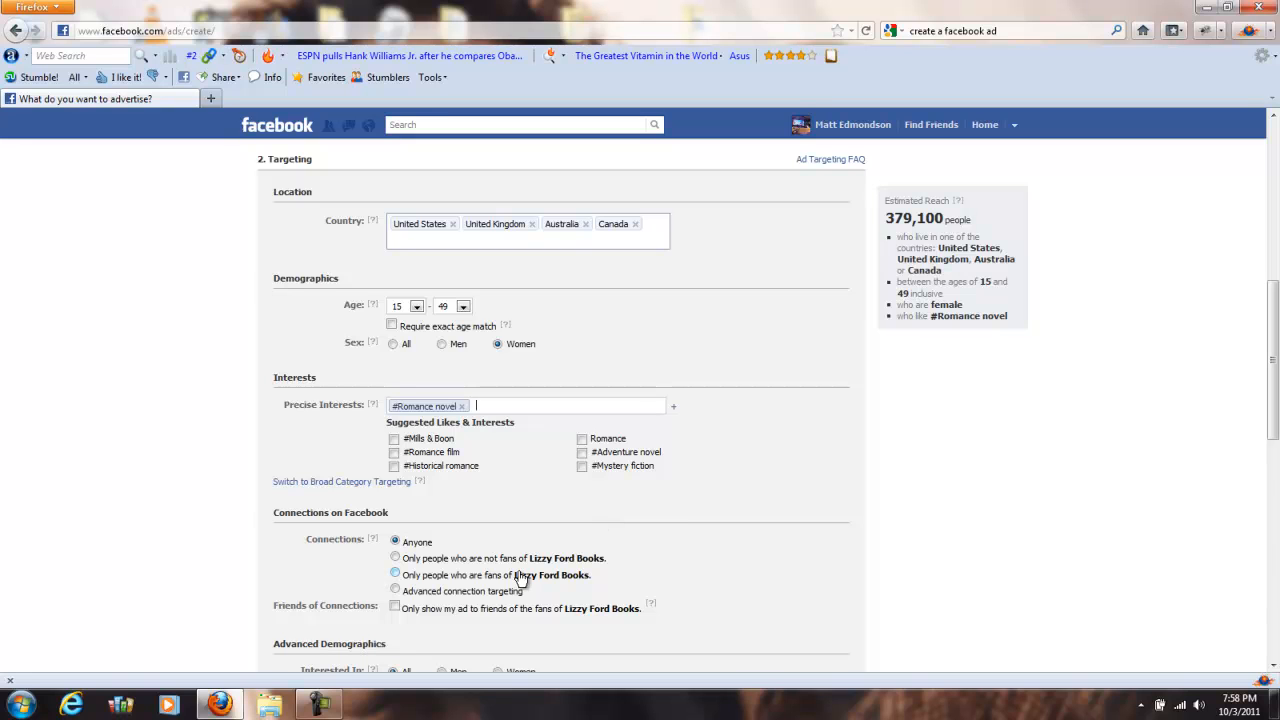
Limit the audience to people who are not fans of Lizzy Ford Books and whose language is English (All)
click(395, 557)
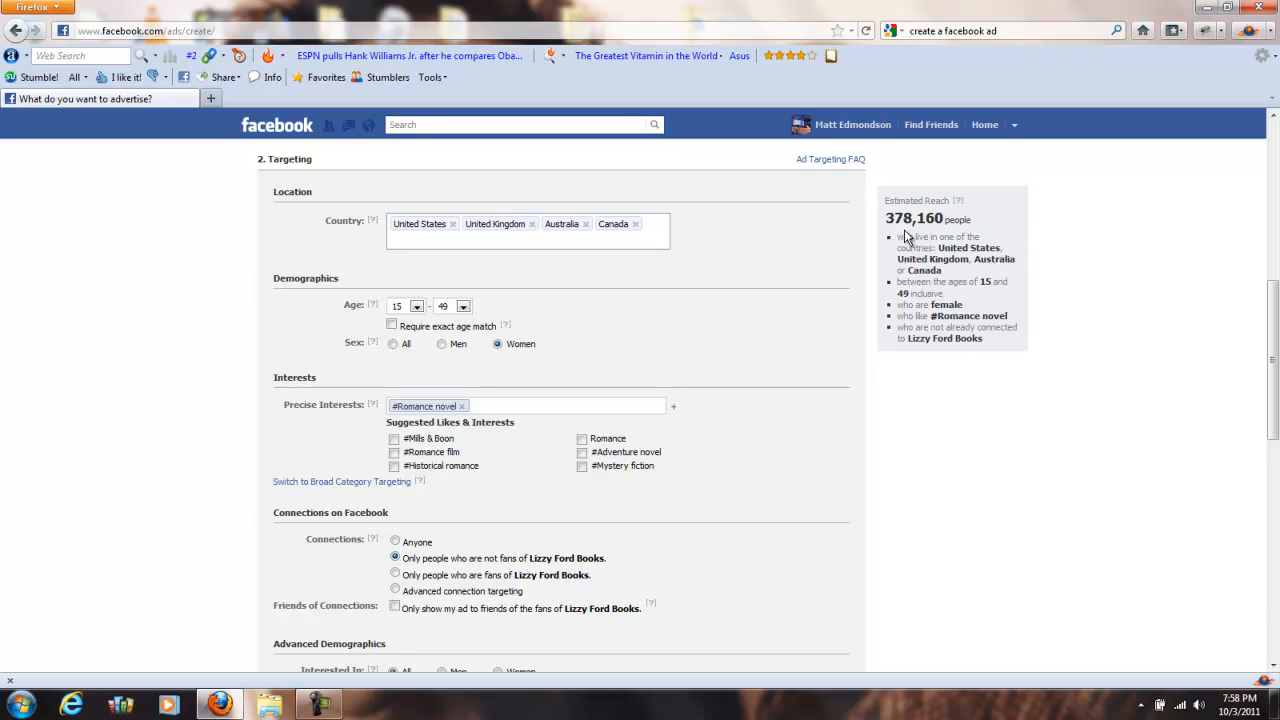
scroll(873, 524, down, 2)
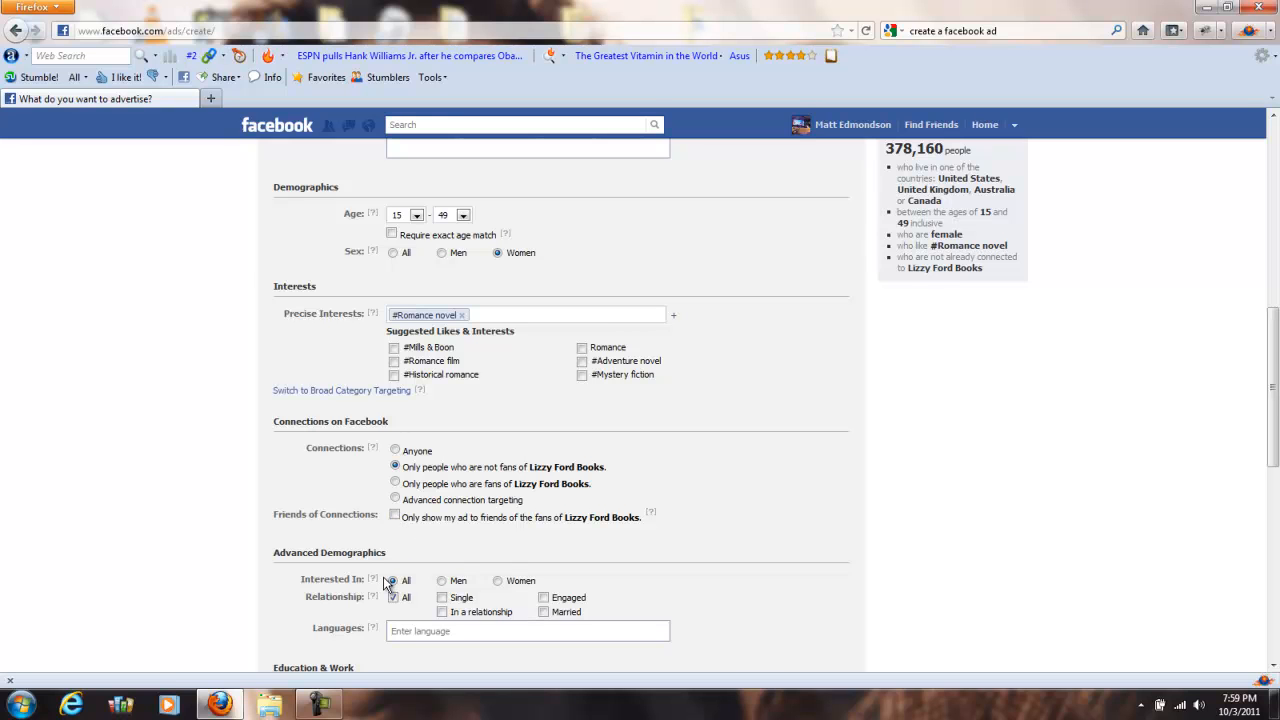
click(491, 630)
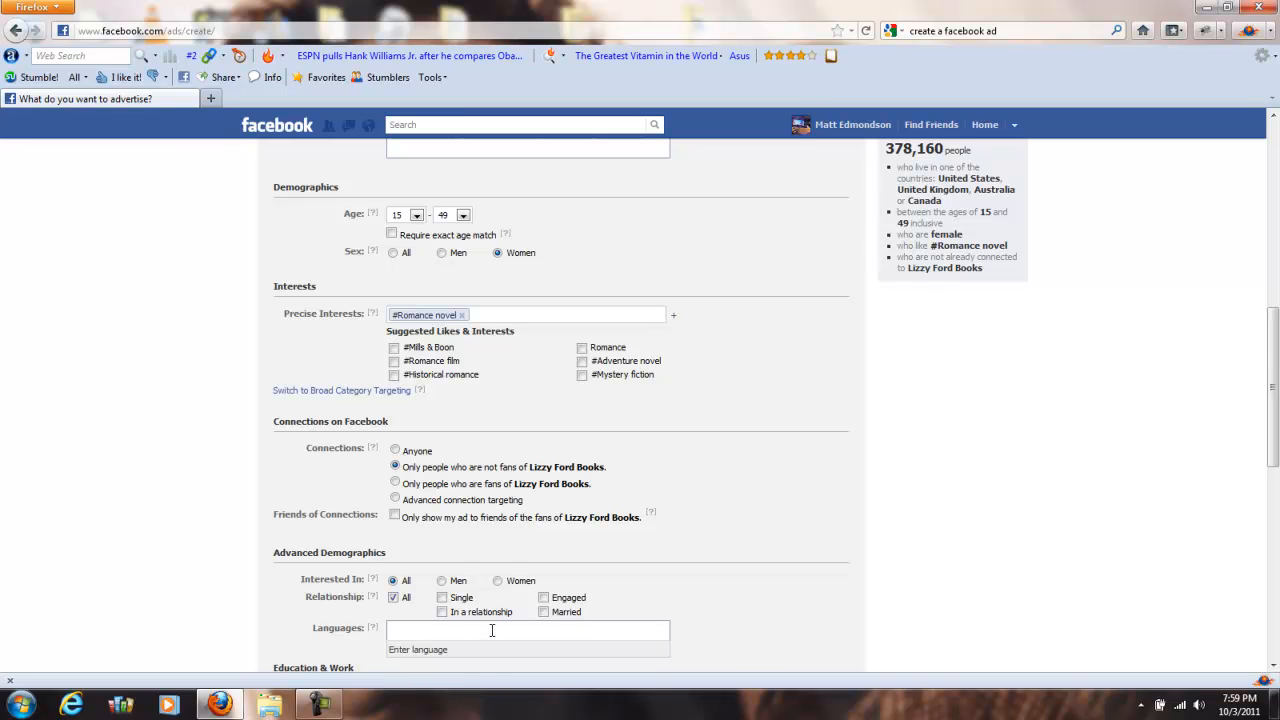
text(english)
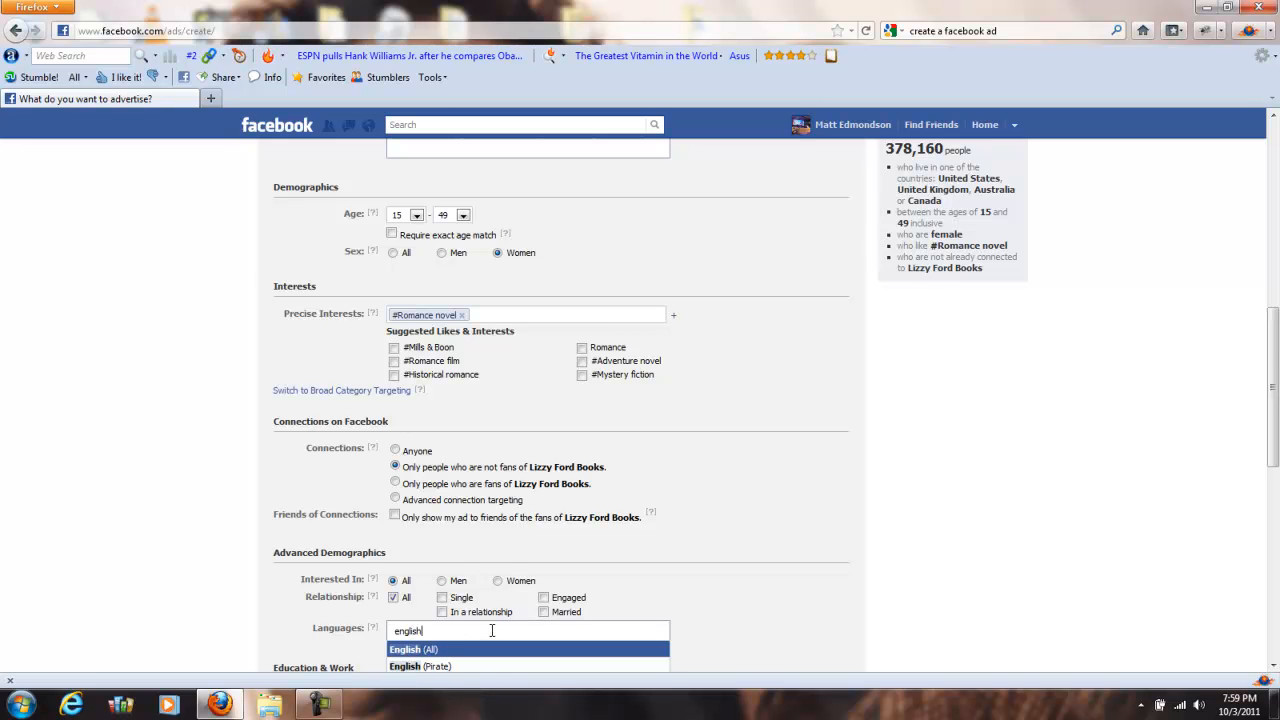
click(416, 651)
scroll(920, 545, up, 2)
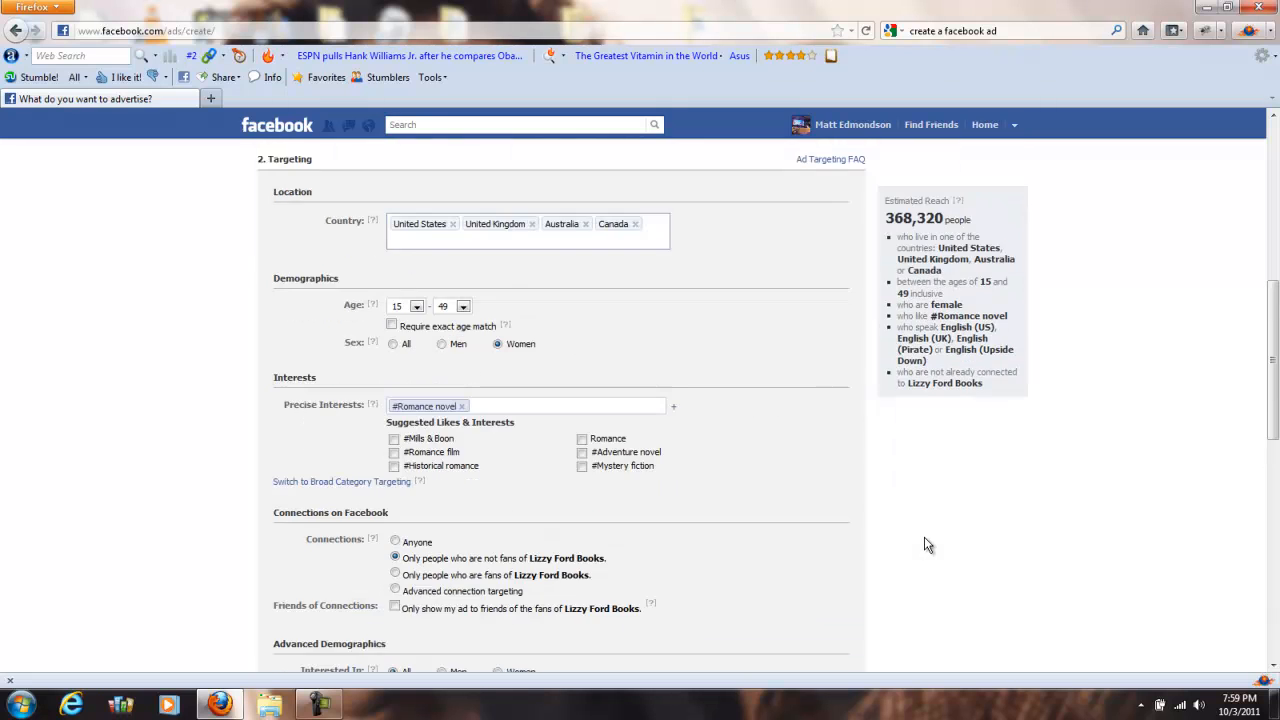
Name the campaign "test for video" in the campaign and budget section
scroll(926, 545, down, 4)
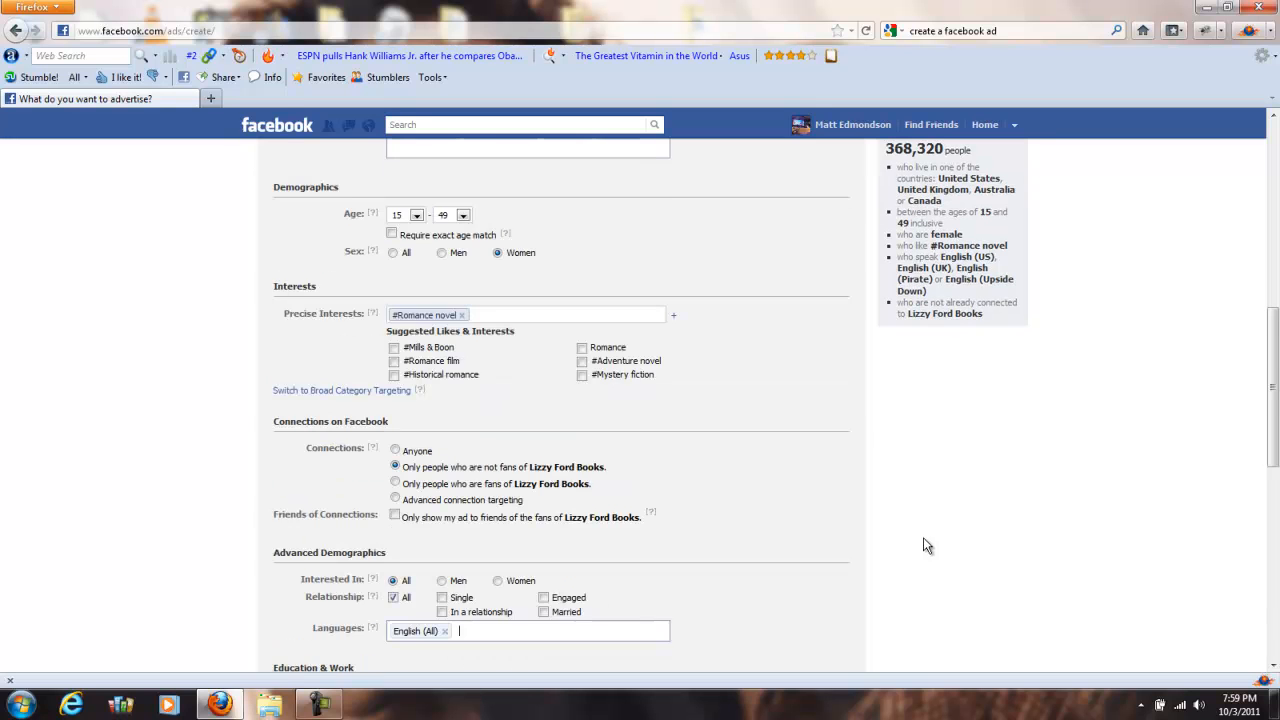
scroll(926, 545, down, 4)
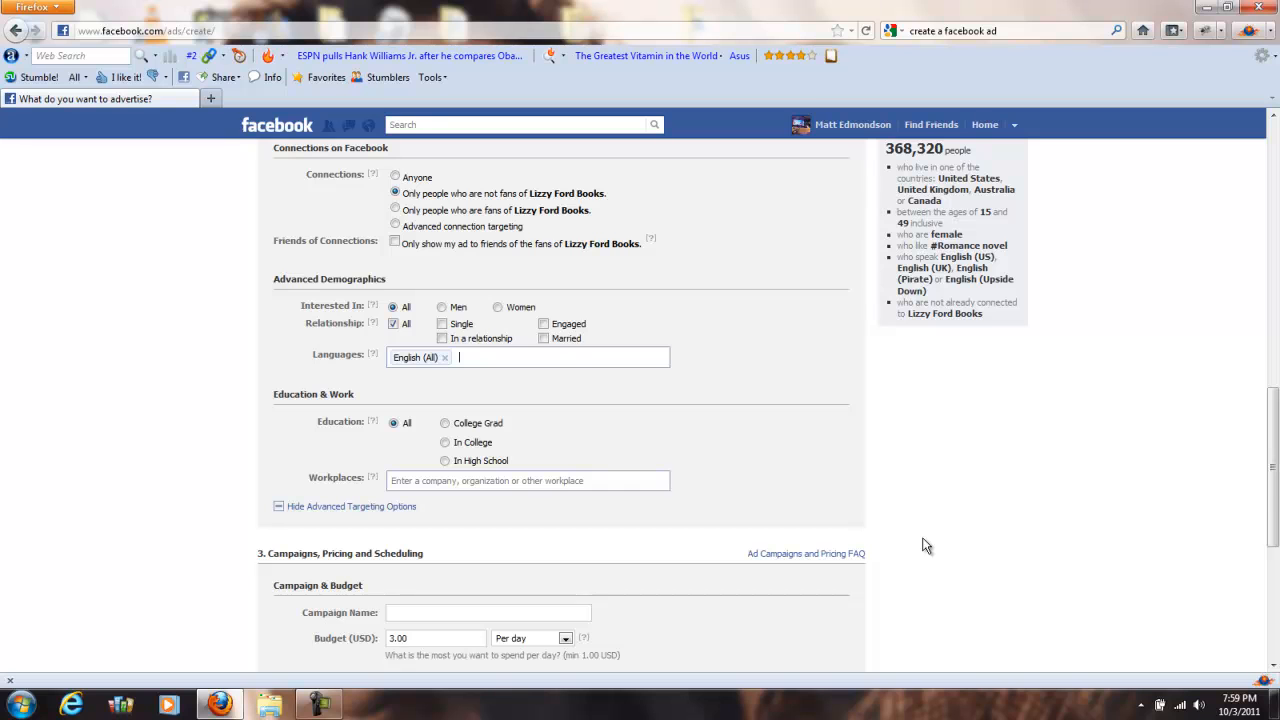
scroll(950, 467, down, 2)
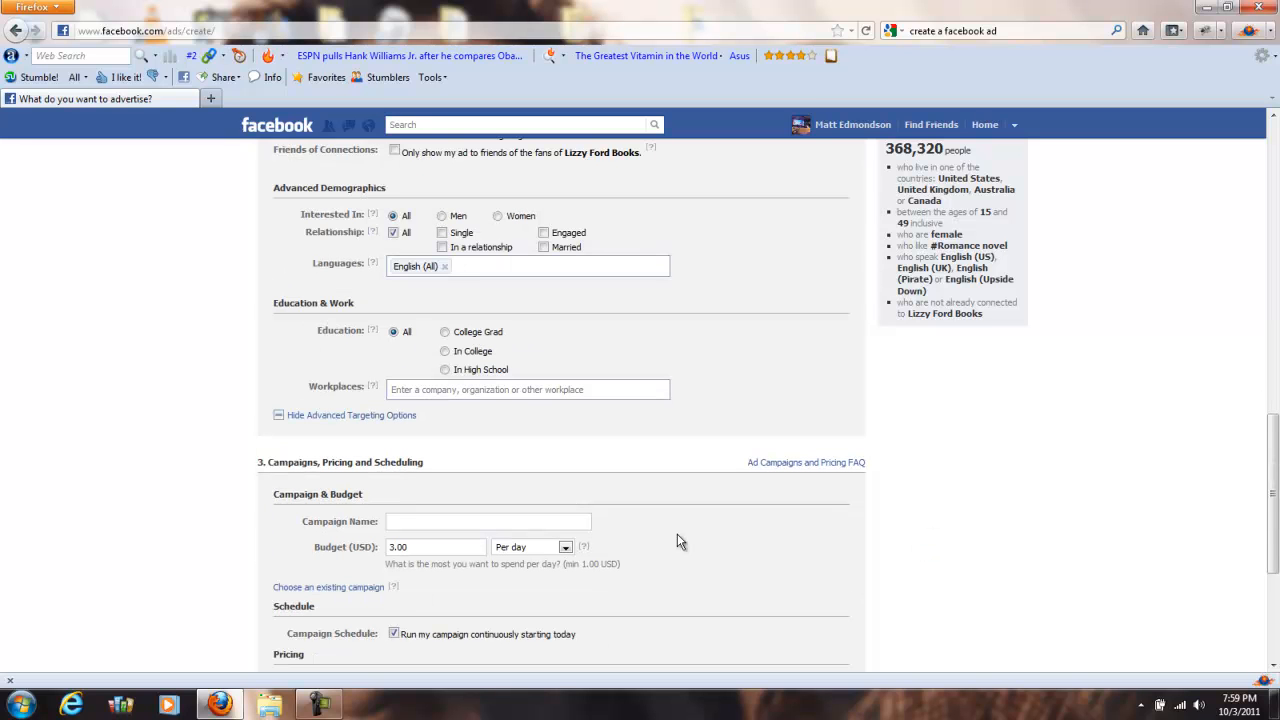
click(576, 522)
text(test for video)
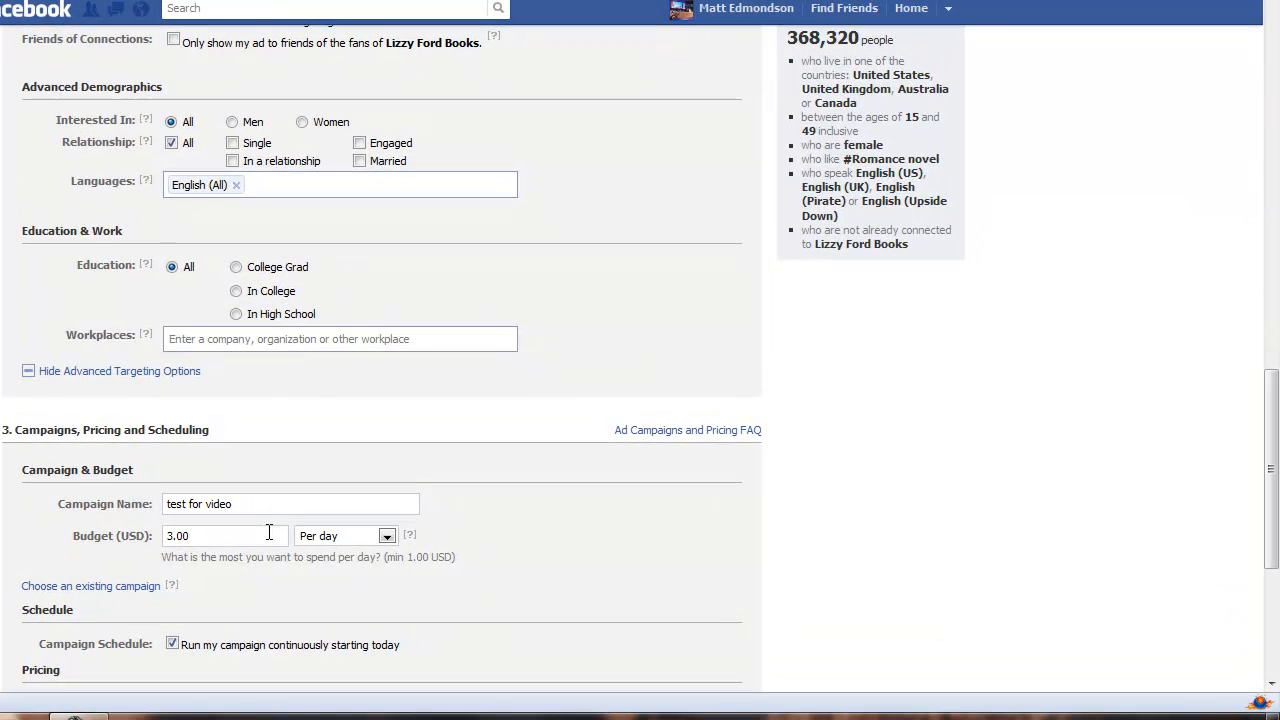
Set the period of the campaign budget to Per day
click(389, 536)
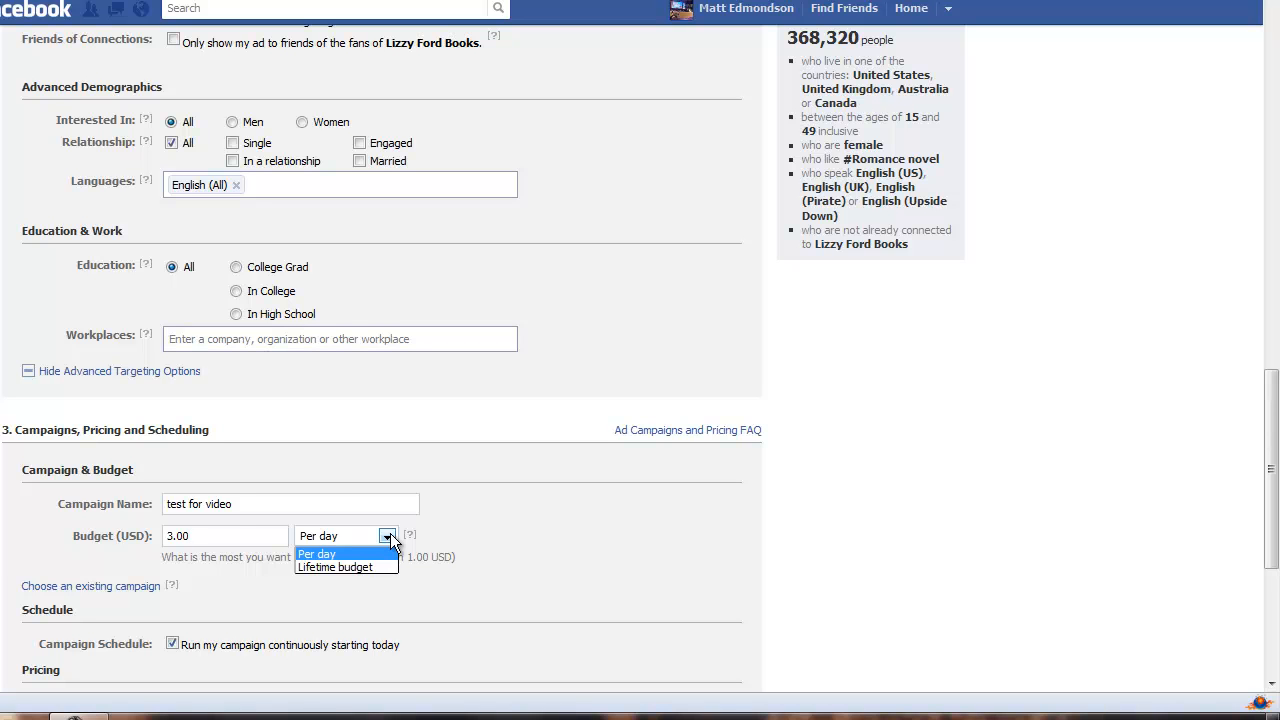
click(365, 554)
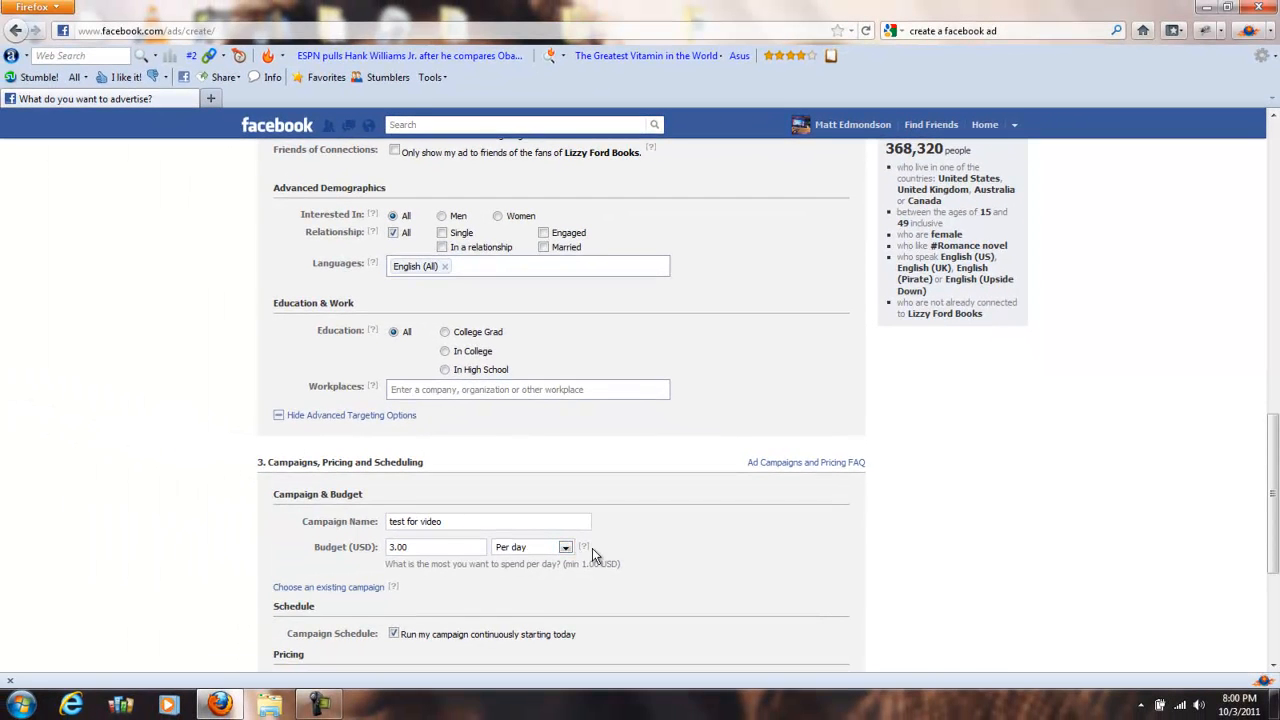
Compare the impression-based and click-based pricing options for the campaign and choose Pay for Impressions (CPM)
scroll(592, 549, down, 3)
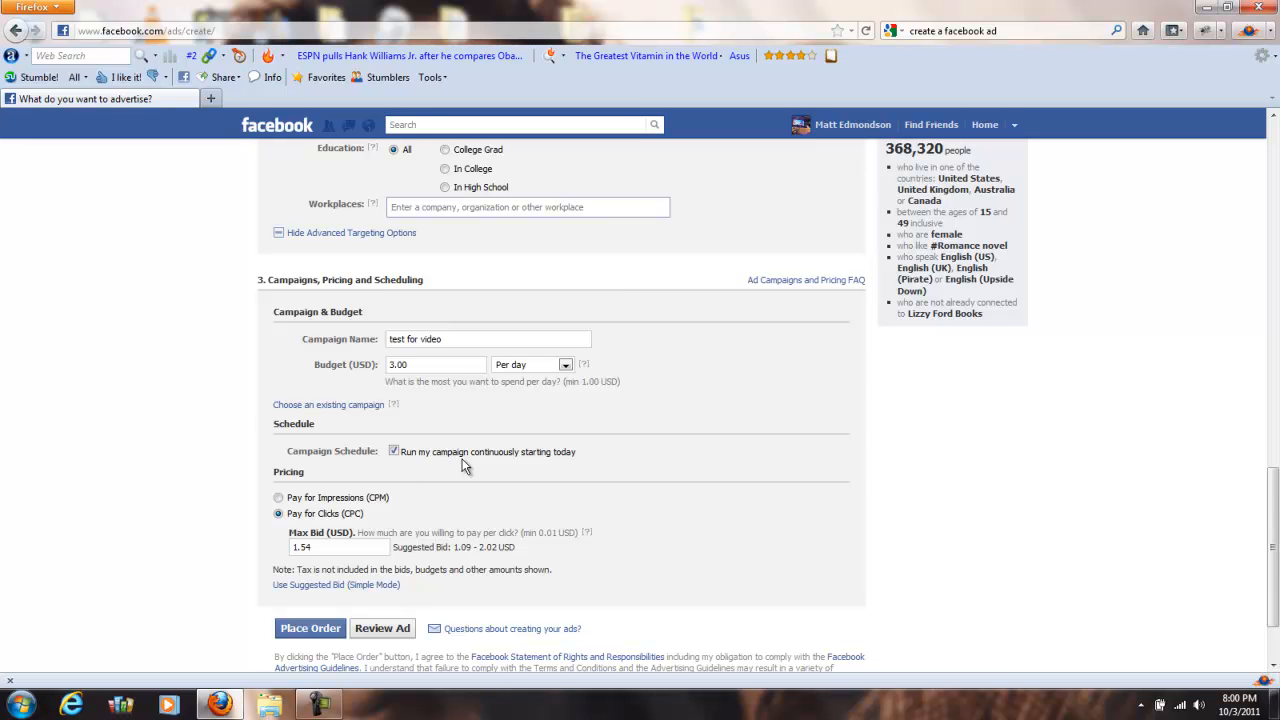
scroll(463, 465, down, 2)
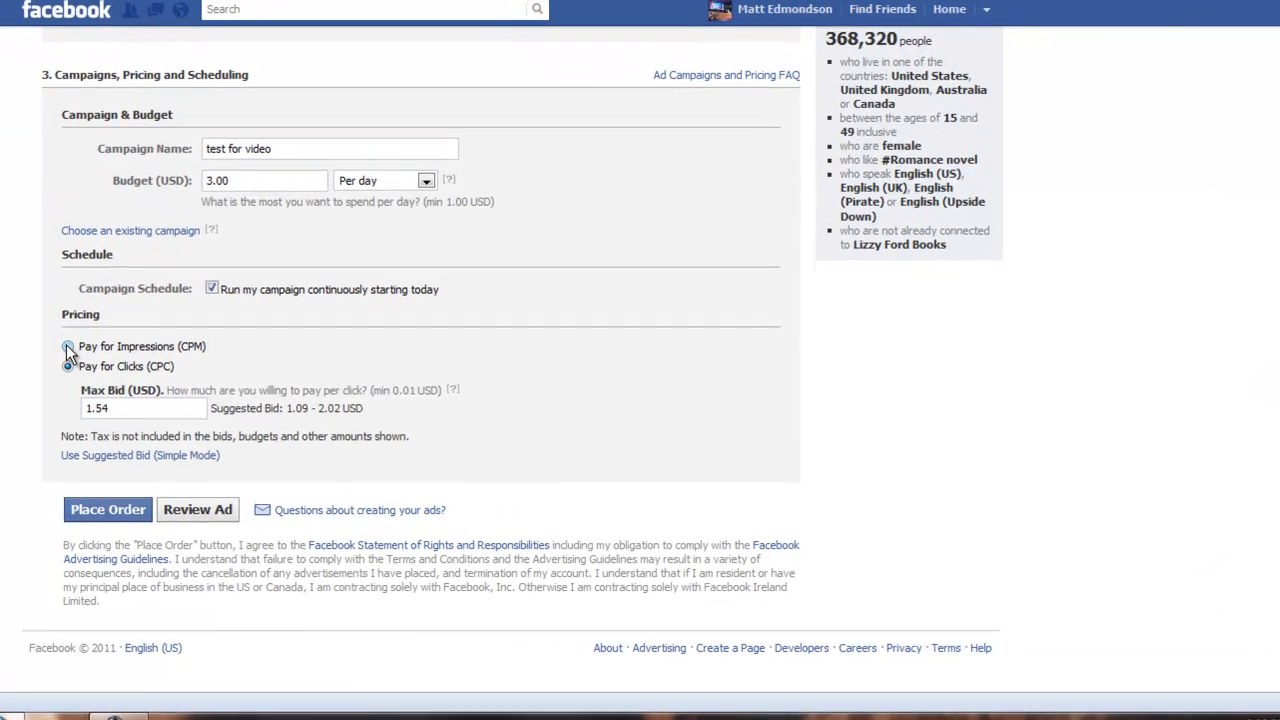
click(277, 394)
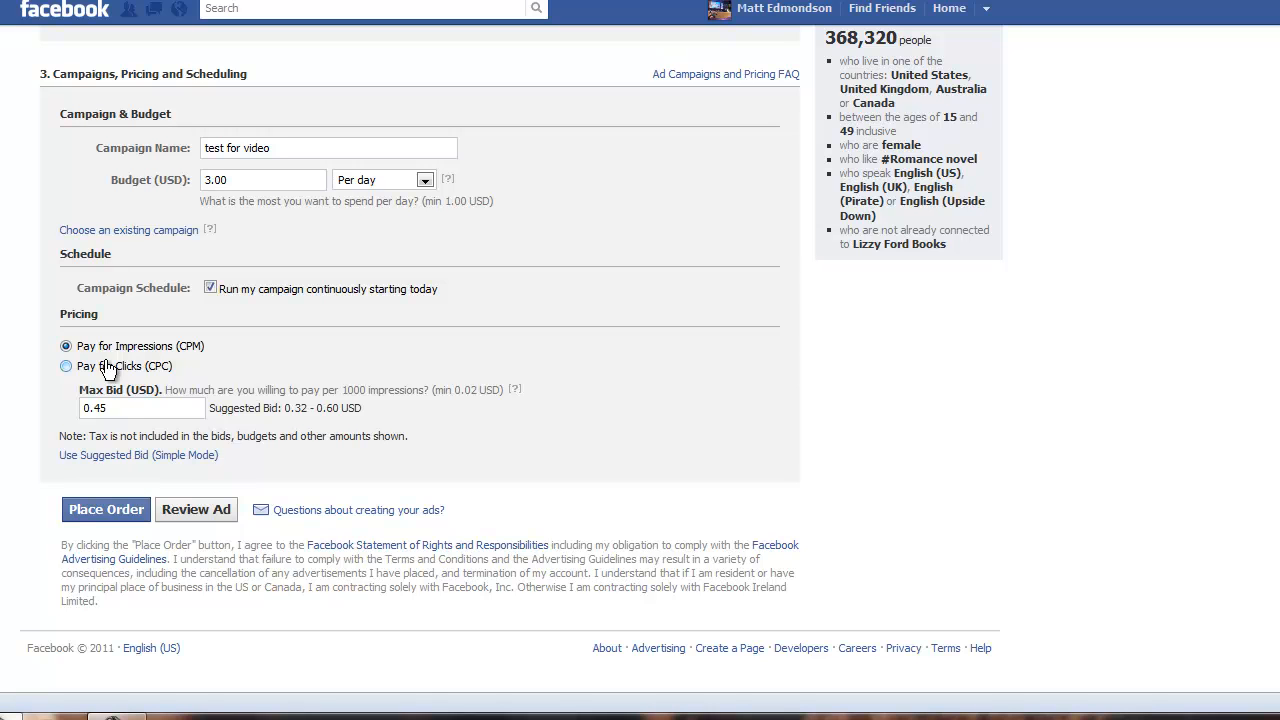
click(66, 366)
click(66, 346)
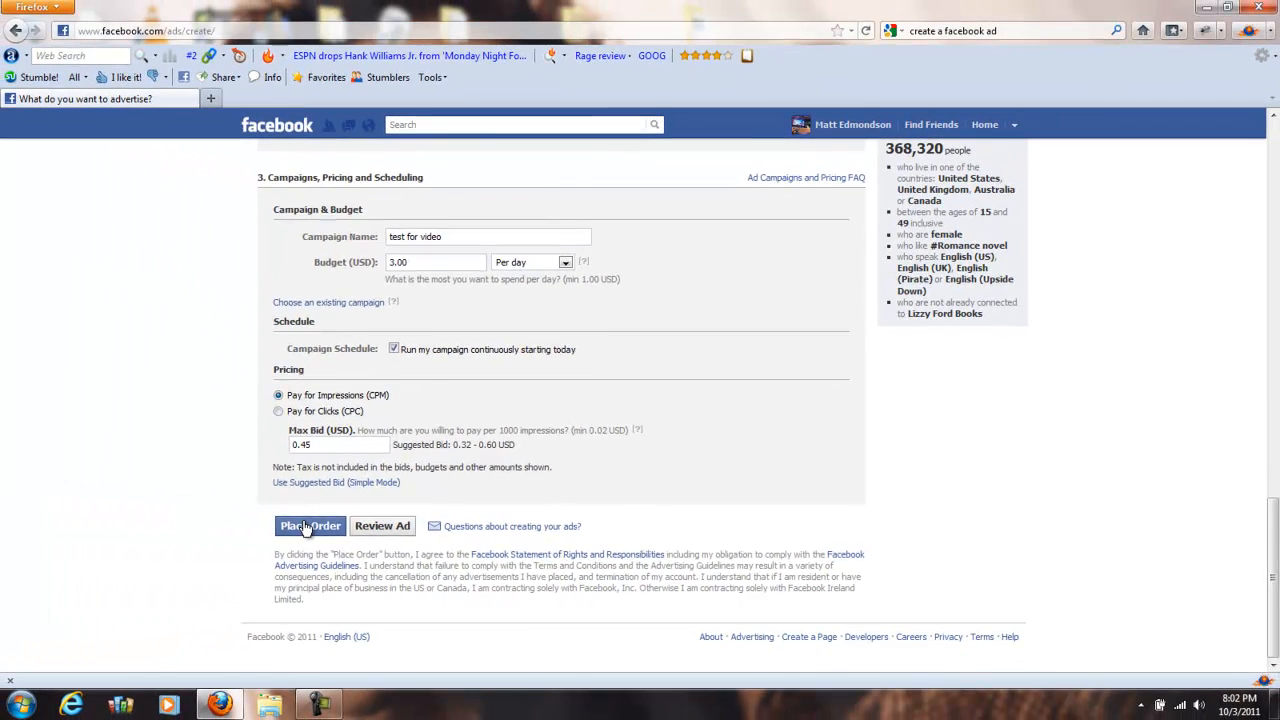
scroll(100, 515, up, 3)
scroll(305, 528, up, 15)
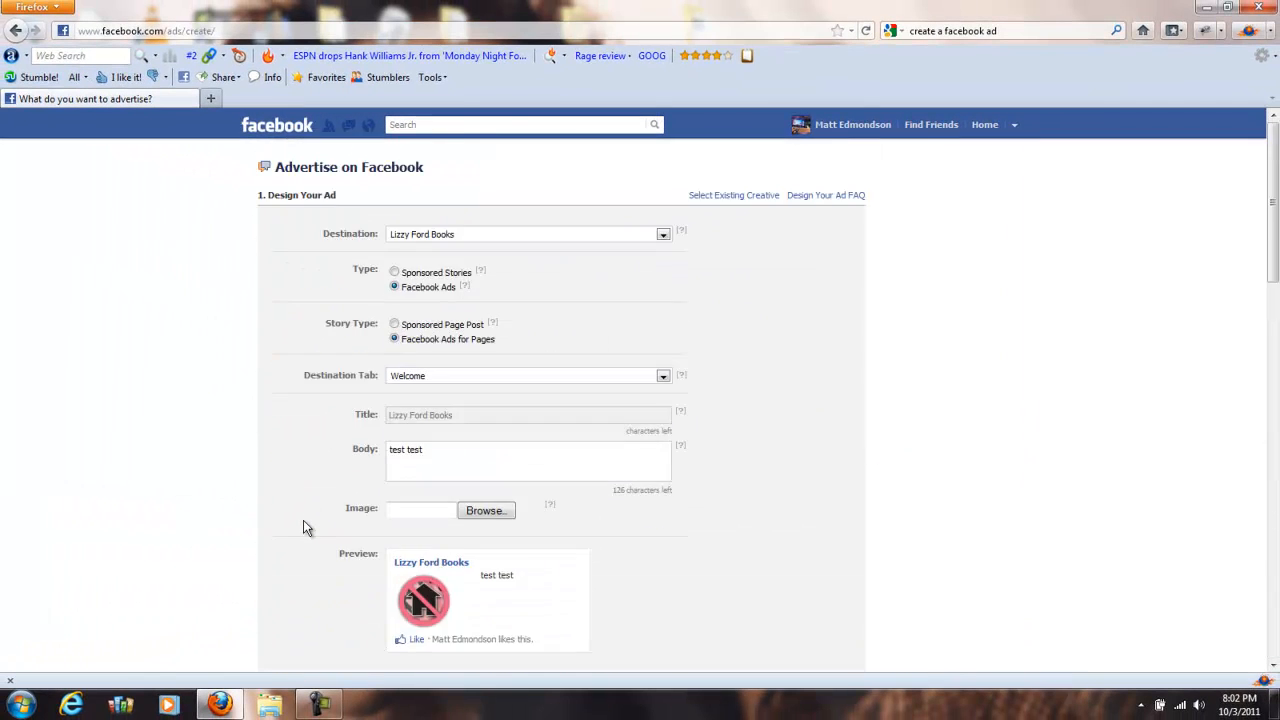